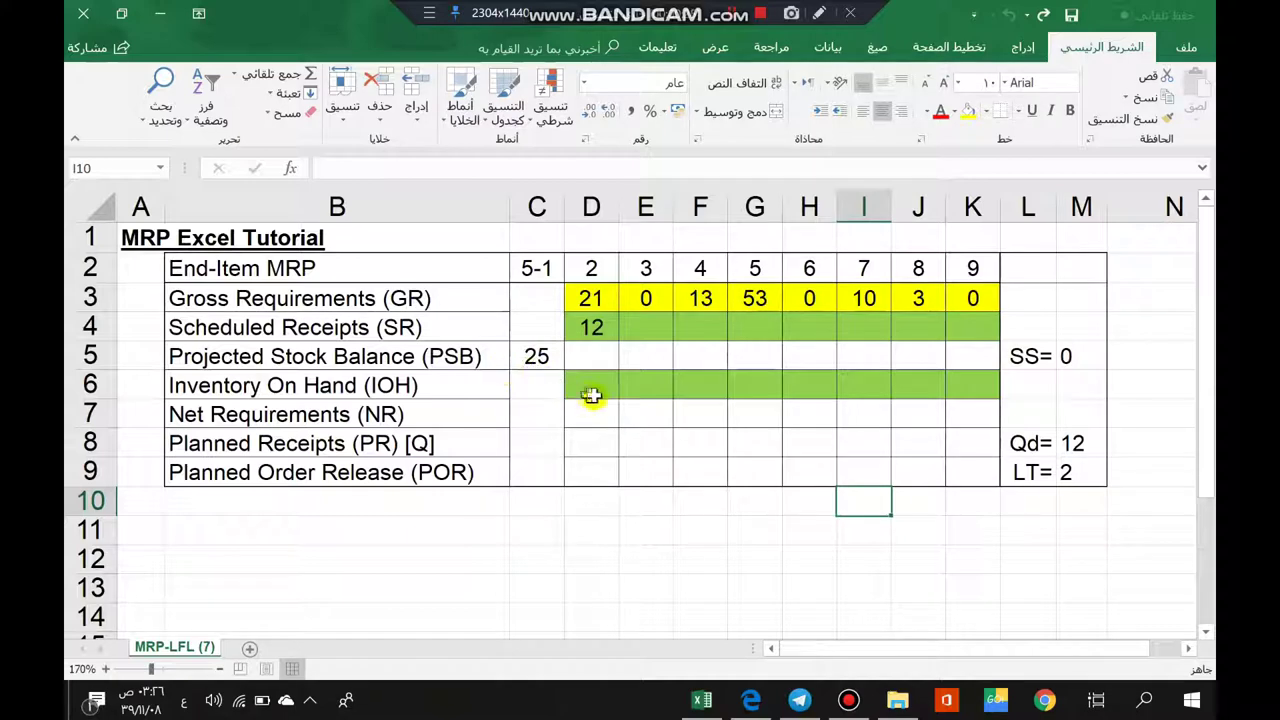
# Step: Set the week 2 Inventory On Hand in D6 to reference the initial stock balance with =C5
pyautogui.click(601, 390)
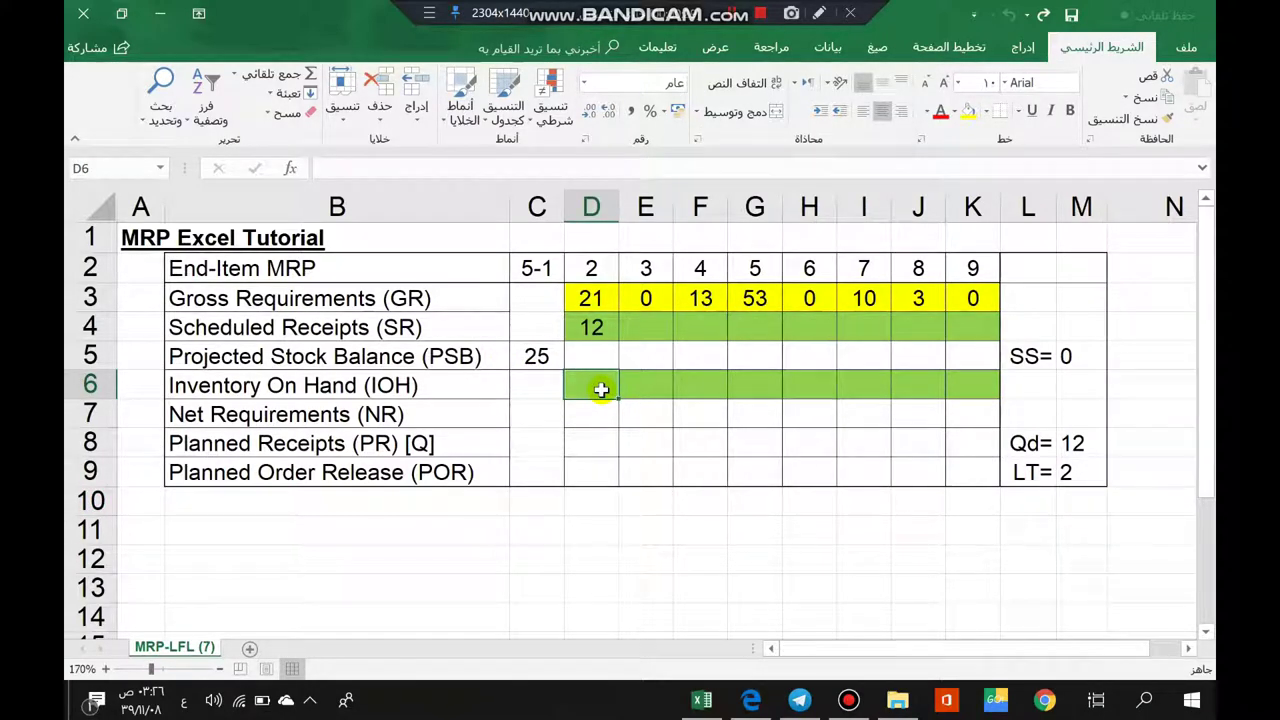
pyautogui.write('=')
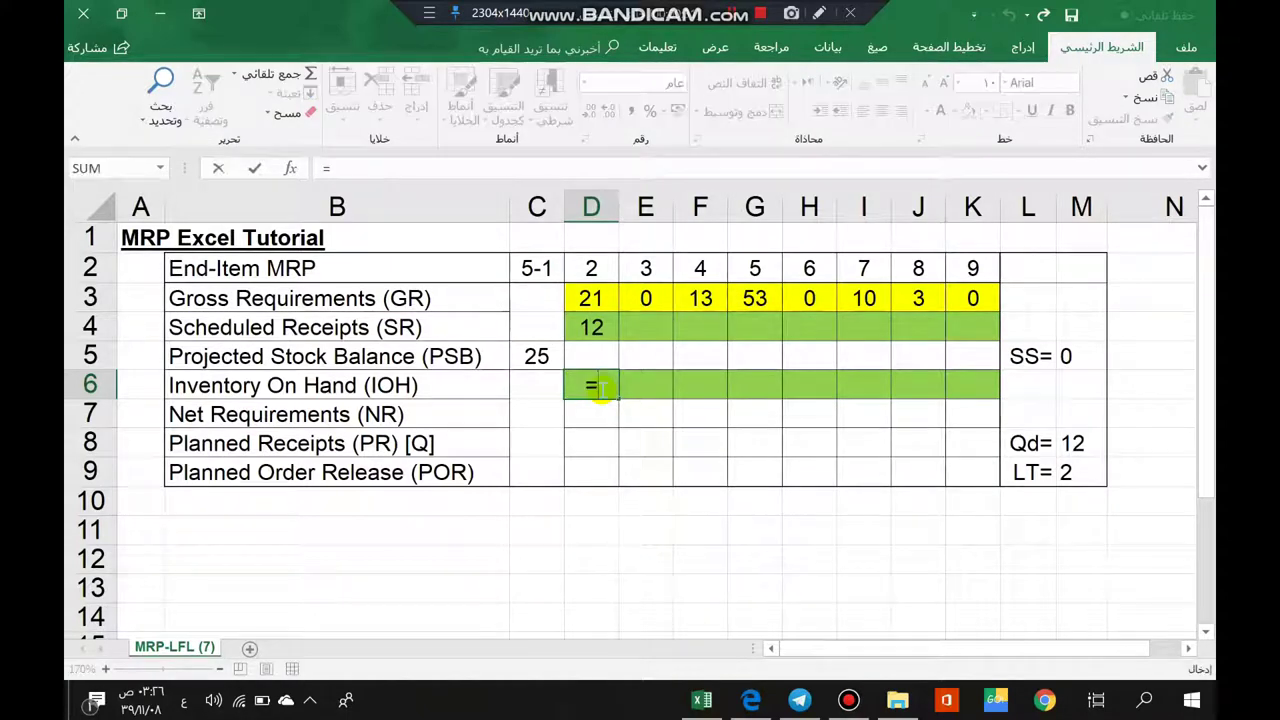
pyautogui.click(535, 361)
pyautogui.press('Return')
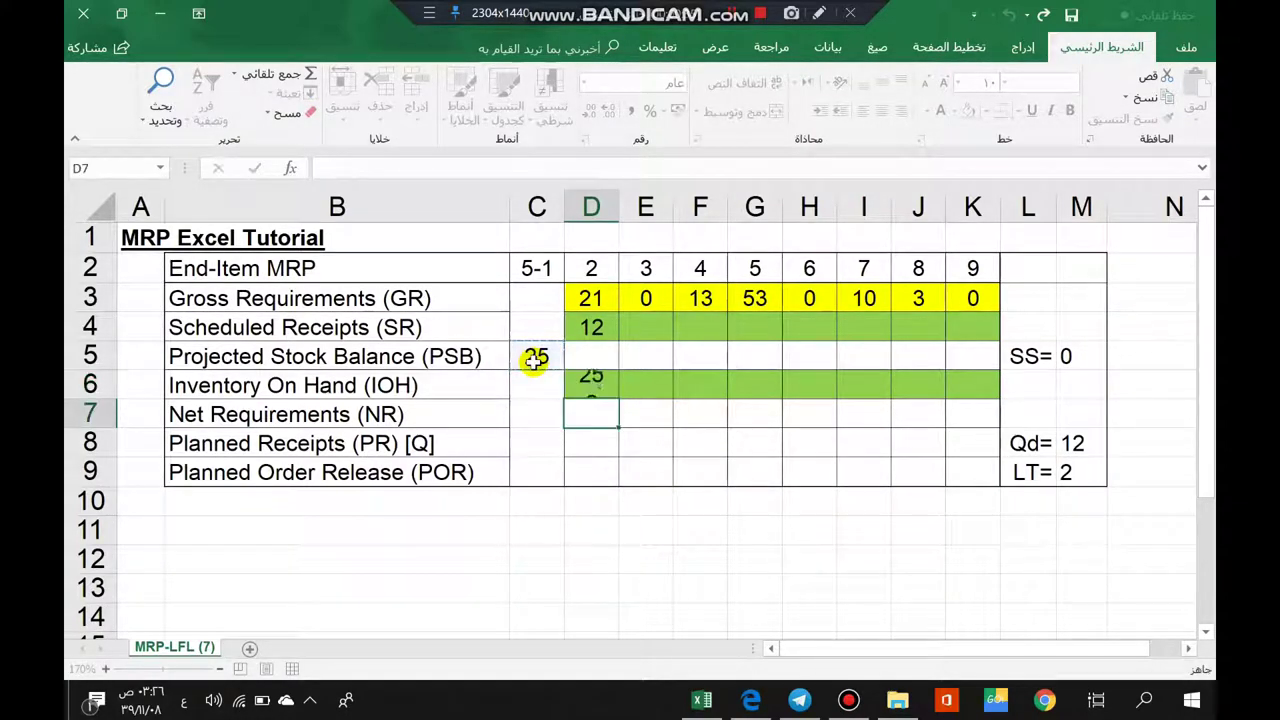
# Step: Calculate the week 2 Projected Stock Balance in D5 with the formula =D6+D4-D3
pyautogui.click(596, 360)
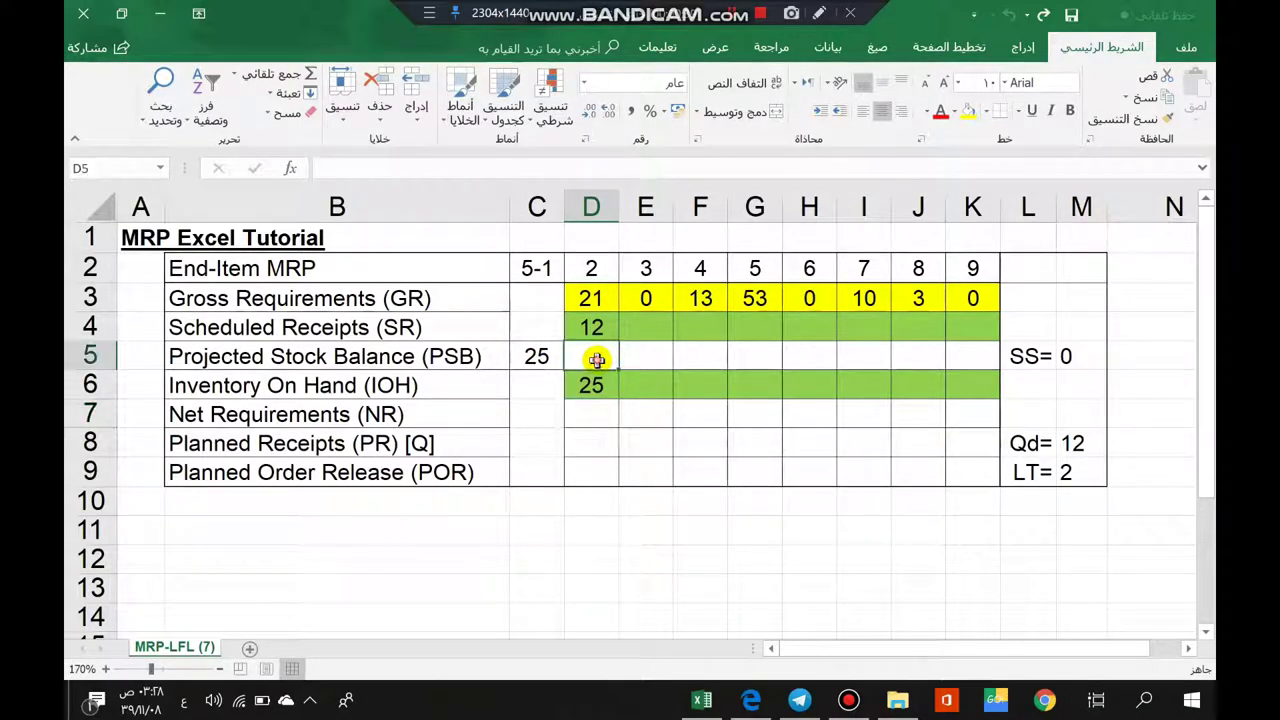
pyautogui.write('=')
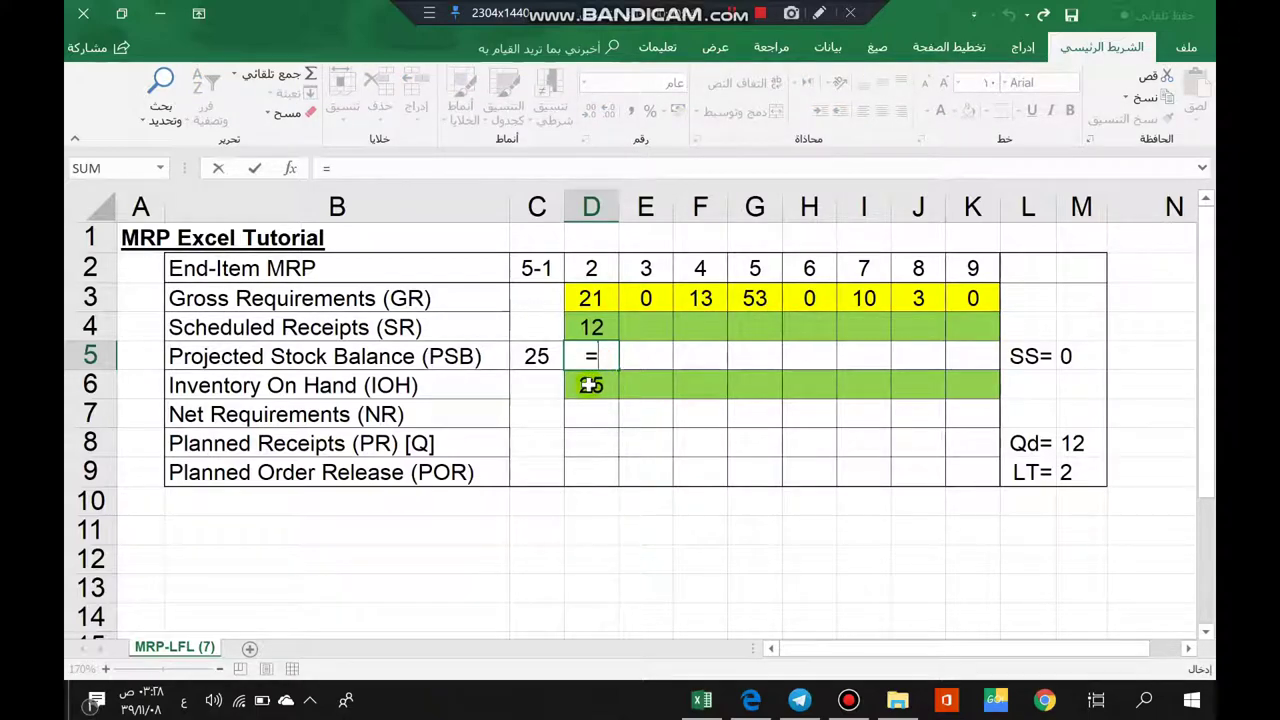
pyautogui.click(590, 385)
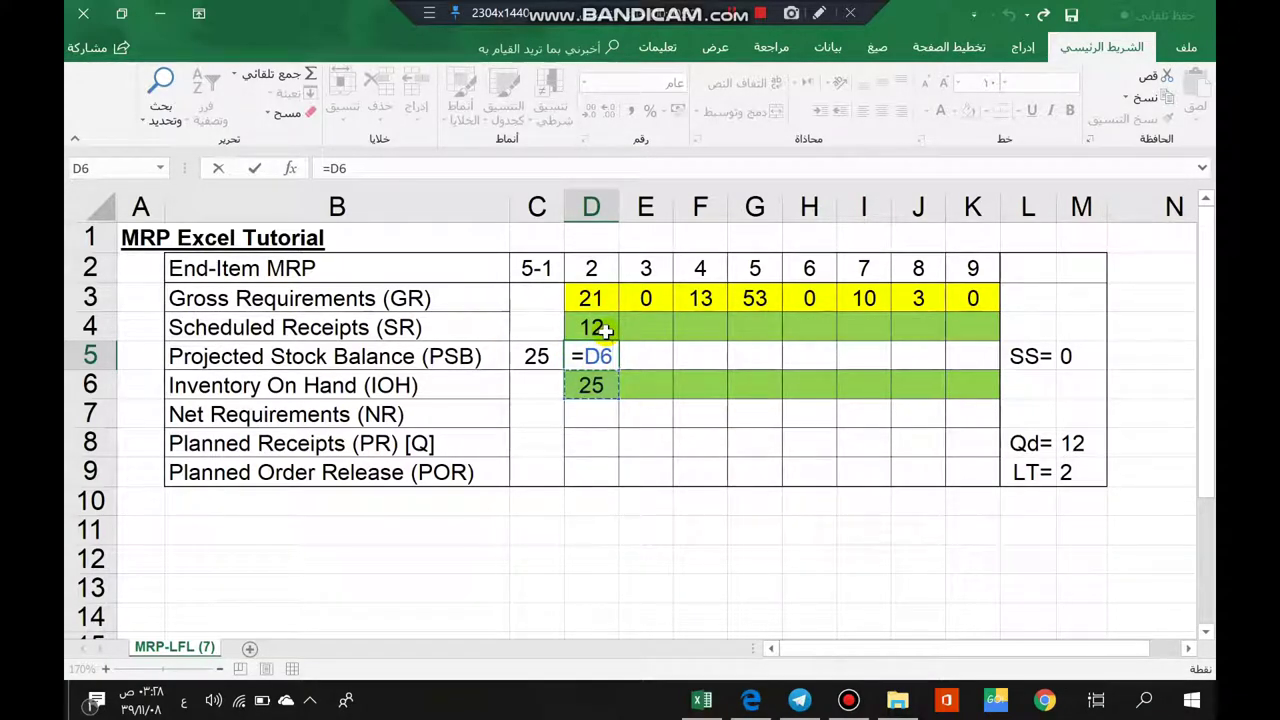
pyautogui.write('+')
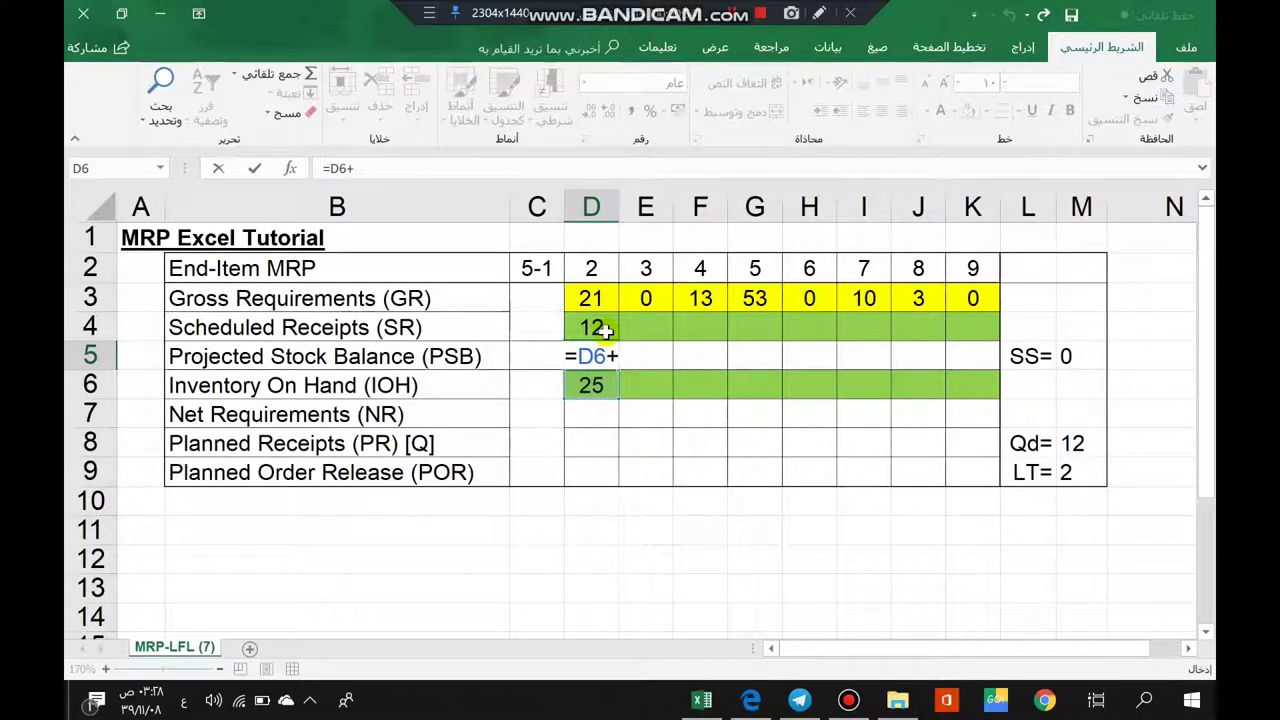
pyautogui.click(605, 331)
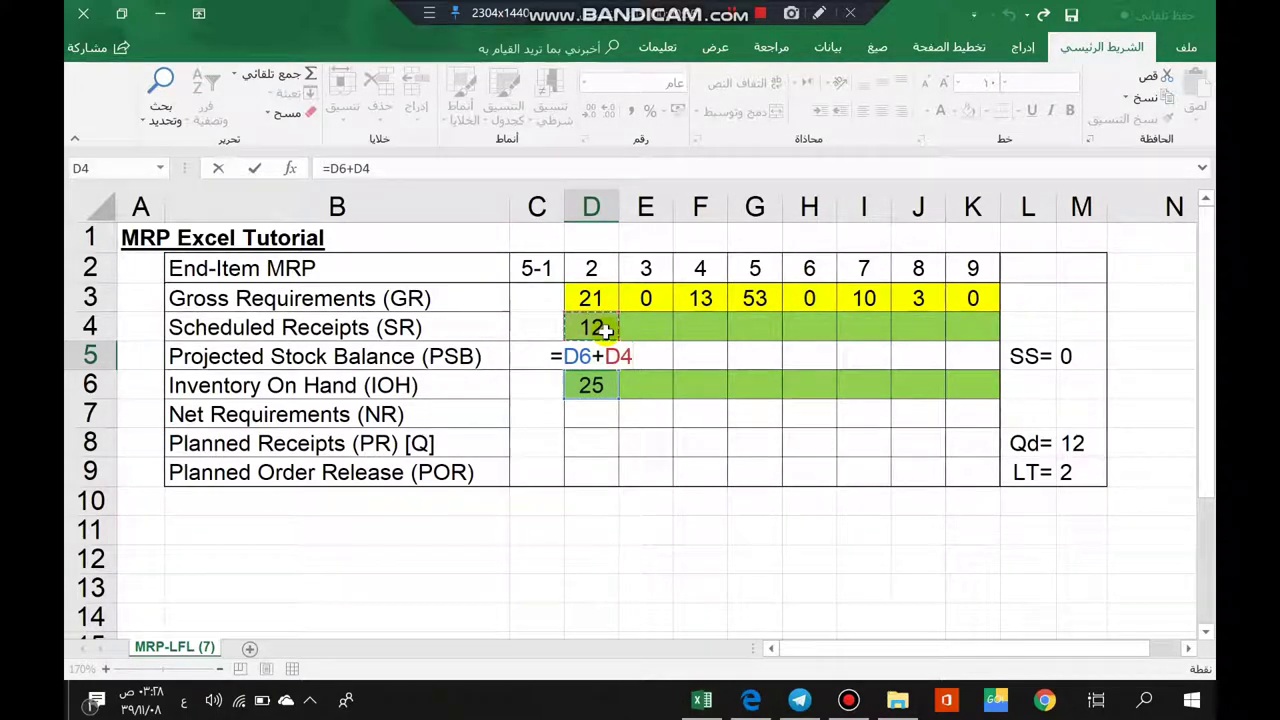
pyautogui.write('-')
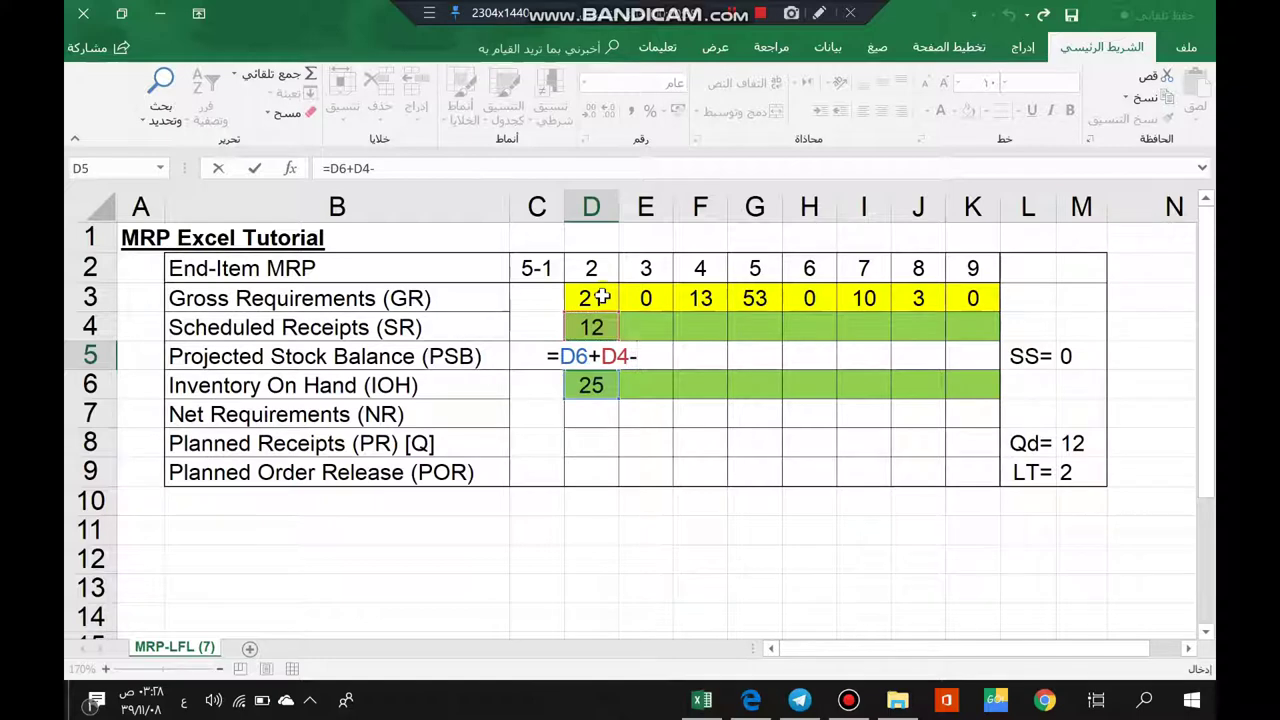
pyautogui.click(601, 298)
pyautogui.press('Return')
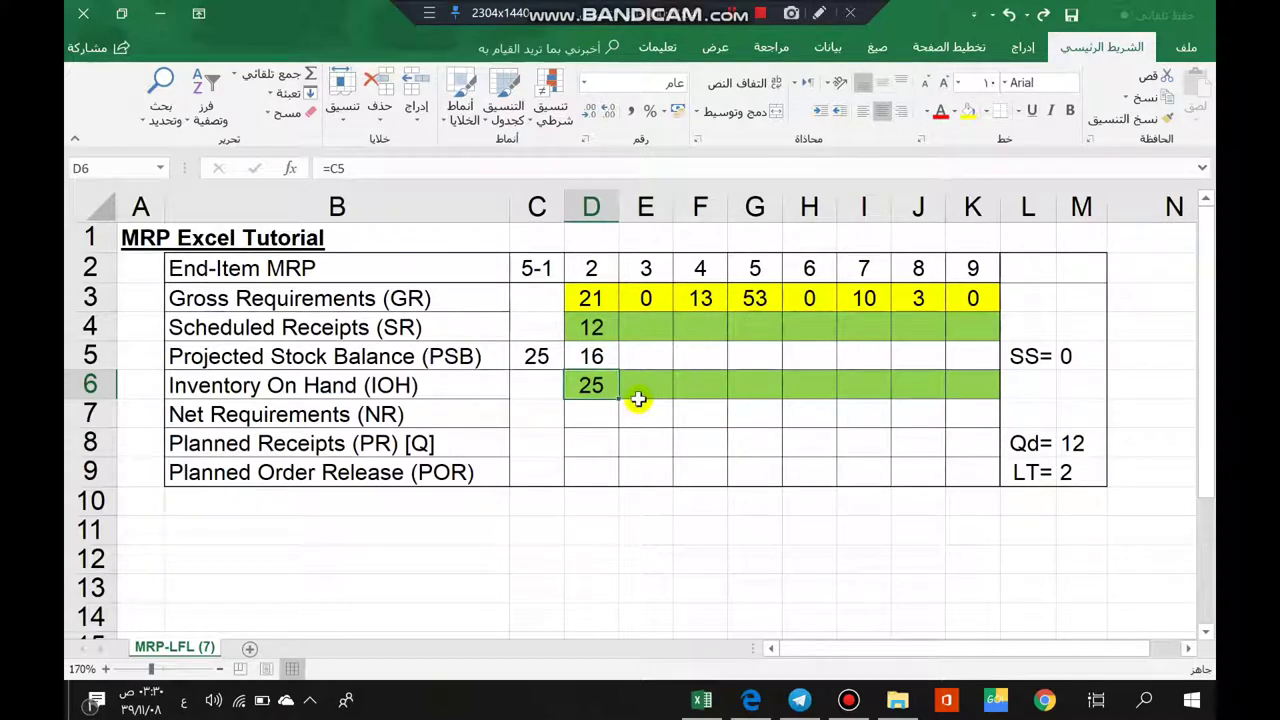
# Step: Copy the week 2 Inventory On Hand and Projected Stock Balance formulas across to week 4 (column F)
pyautogui.moveTo(614, 397); pyautogui.dragTo(715, 404)
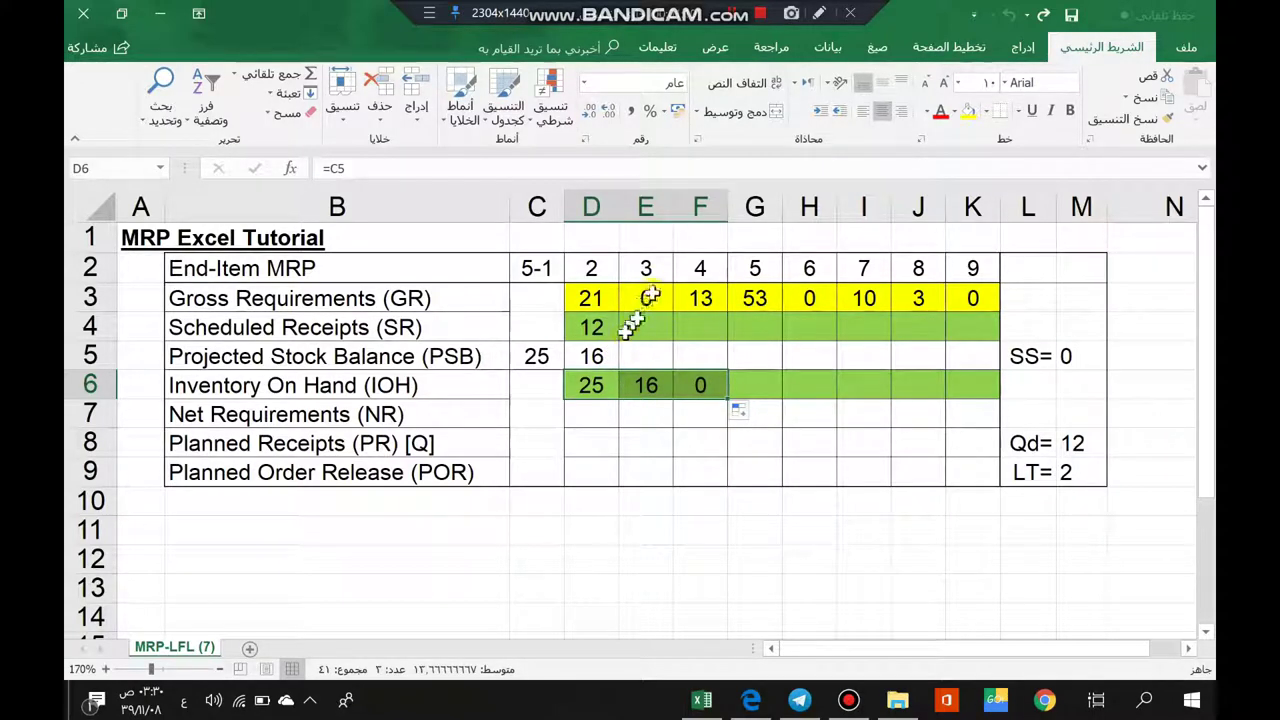
pyautogui.click(608, 354)
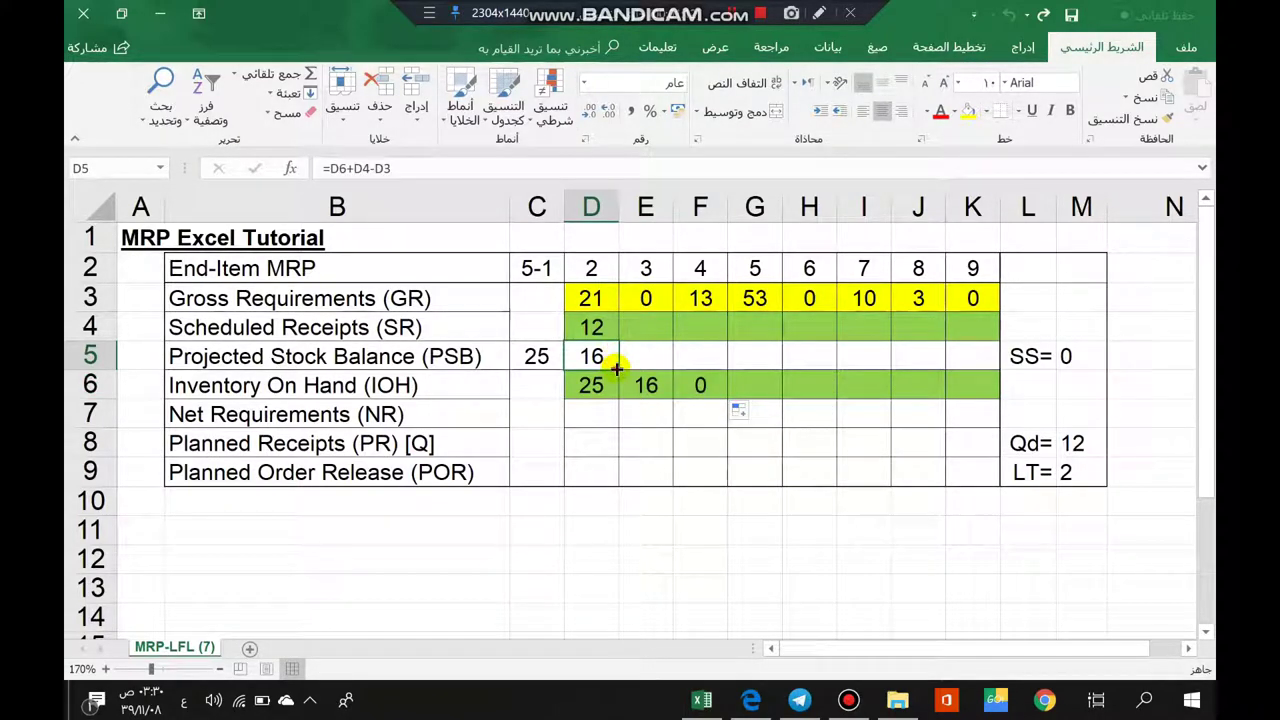
pyautogui.moveTo(617, 368); pyautogui.dragTo(710, 365)
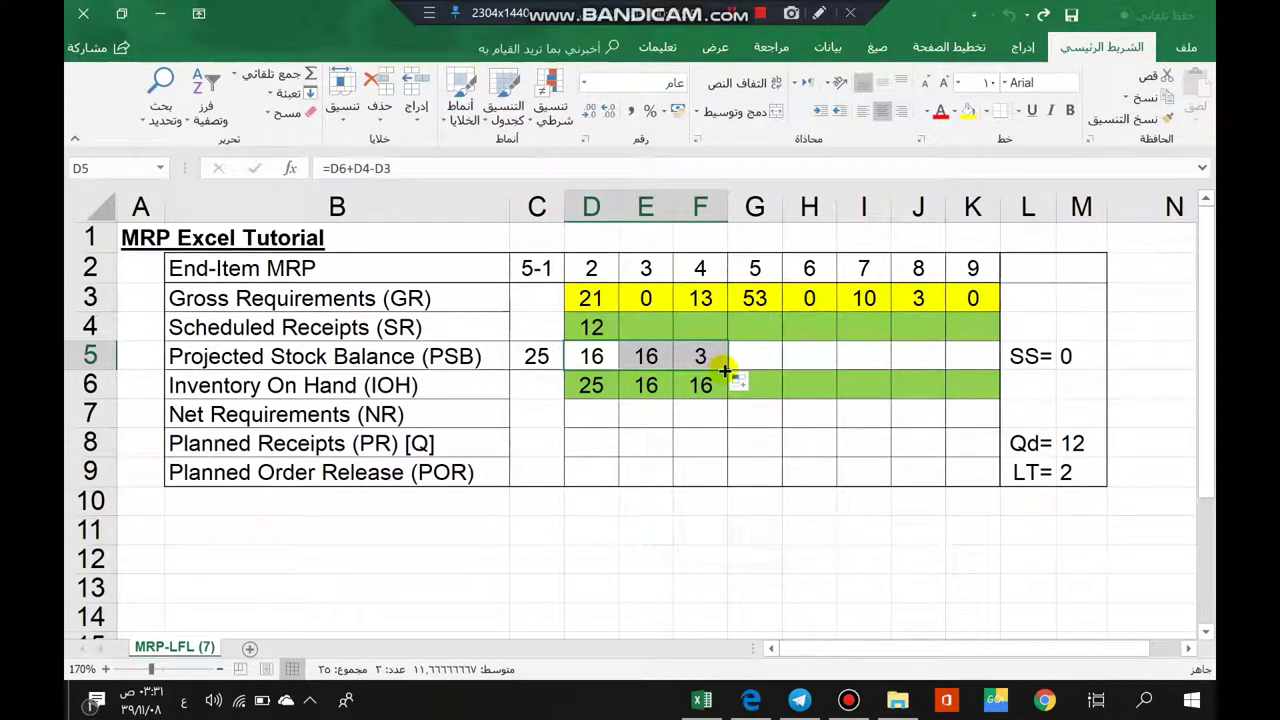
# Step: Extend the Projected Stock Balance and Inventory On Hand formulas to week 5 (column G)
pyautogui.moveTo(726, 370); pyautogui.dragTo(768, 360)
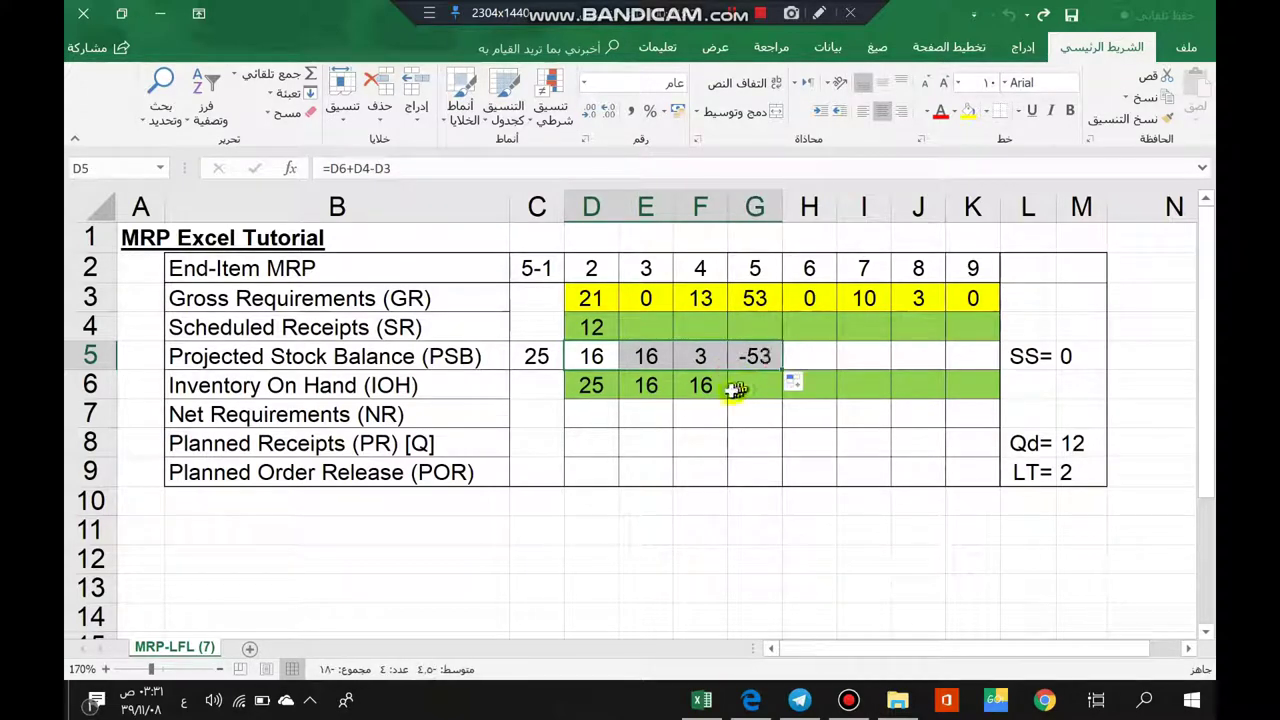
pyautogui.click(704, 390)
pyautogui.moveTo(728, 398); pyautogui.dragTo(771, 387)
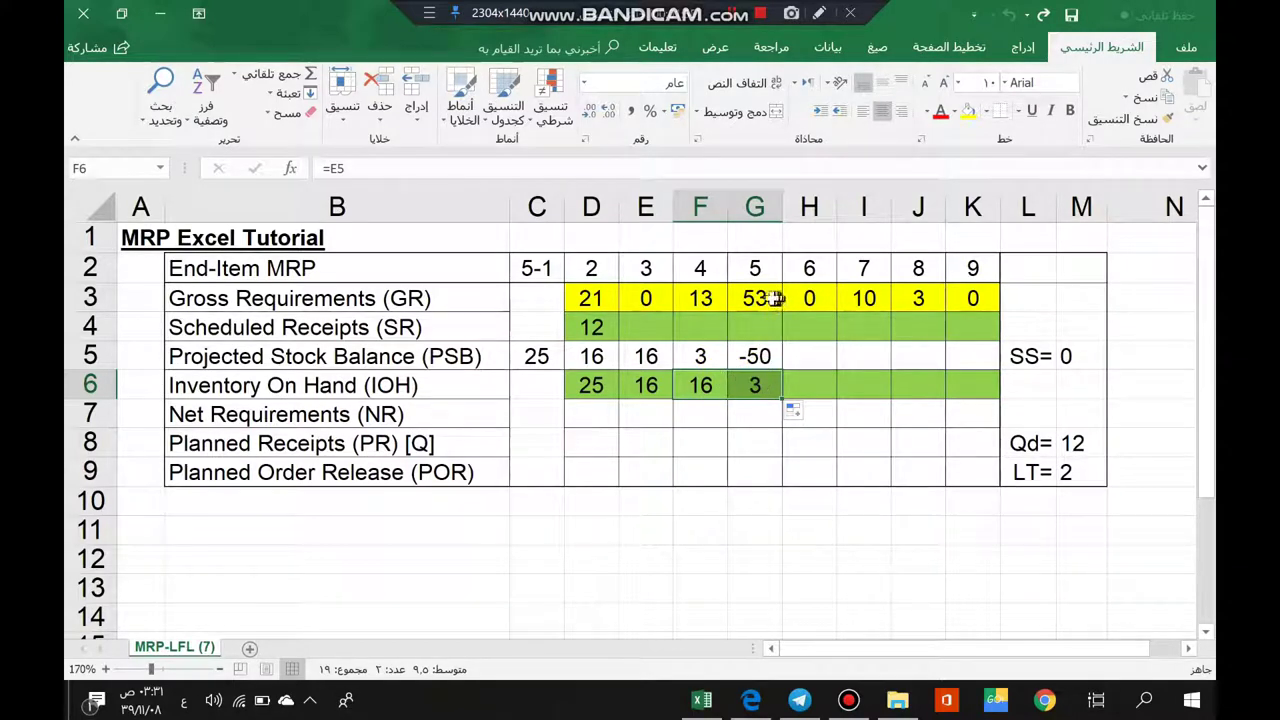
# Step: Calculate the week 5 Net Requirements in G7 with the formula =G3-G6
pyautogui.click(758, 356)
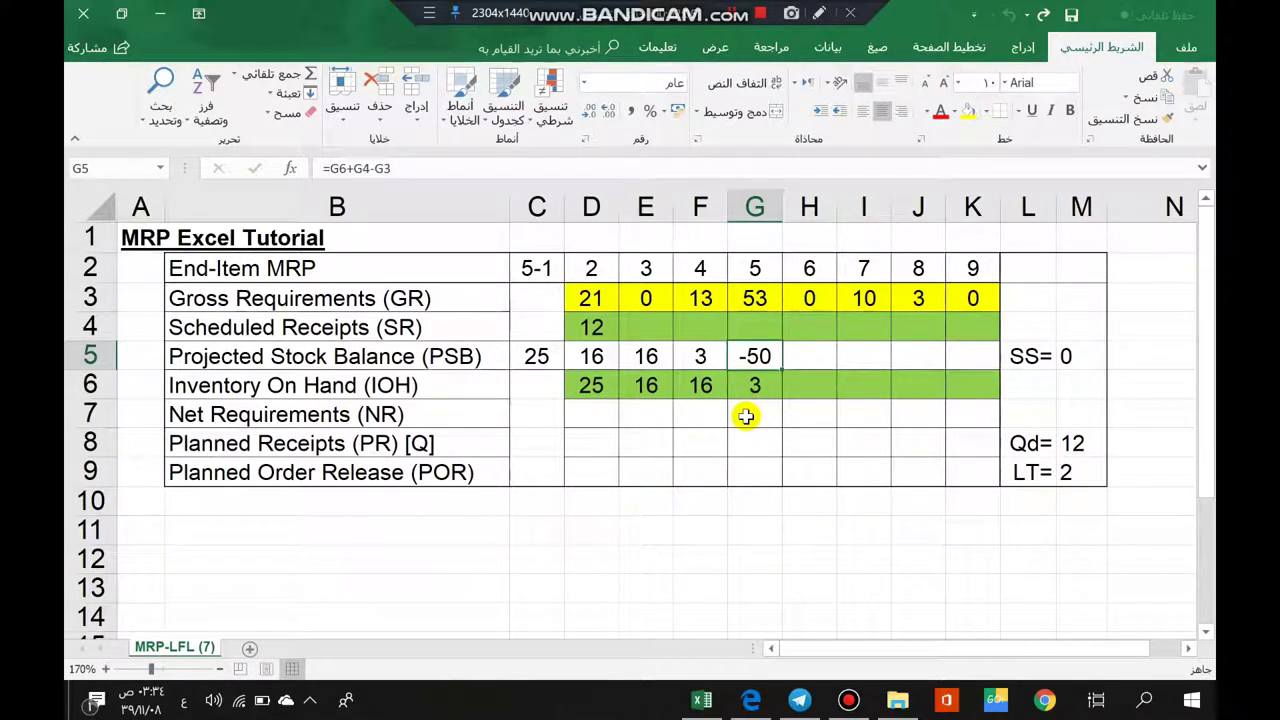
pyautogui.click(746, 416)
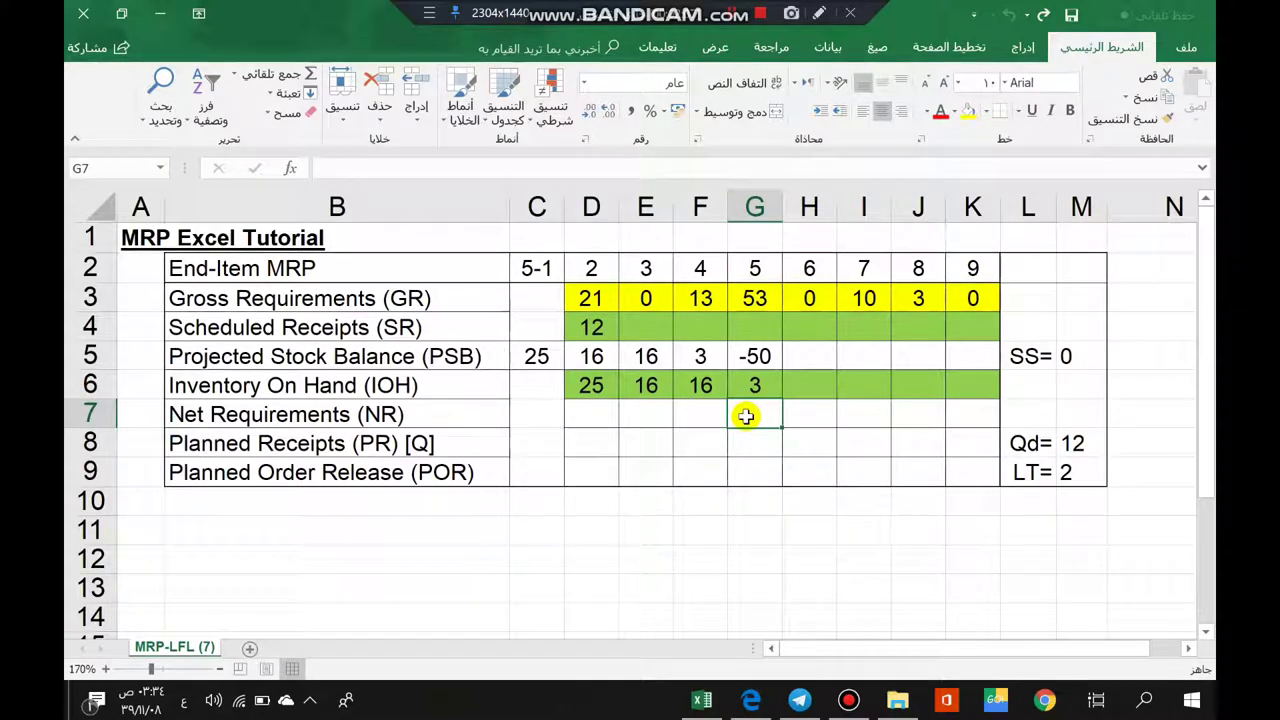
pyautogui.write('=')
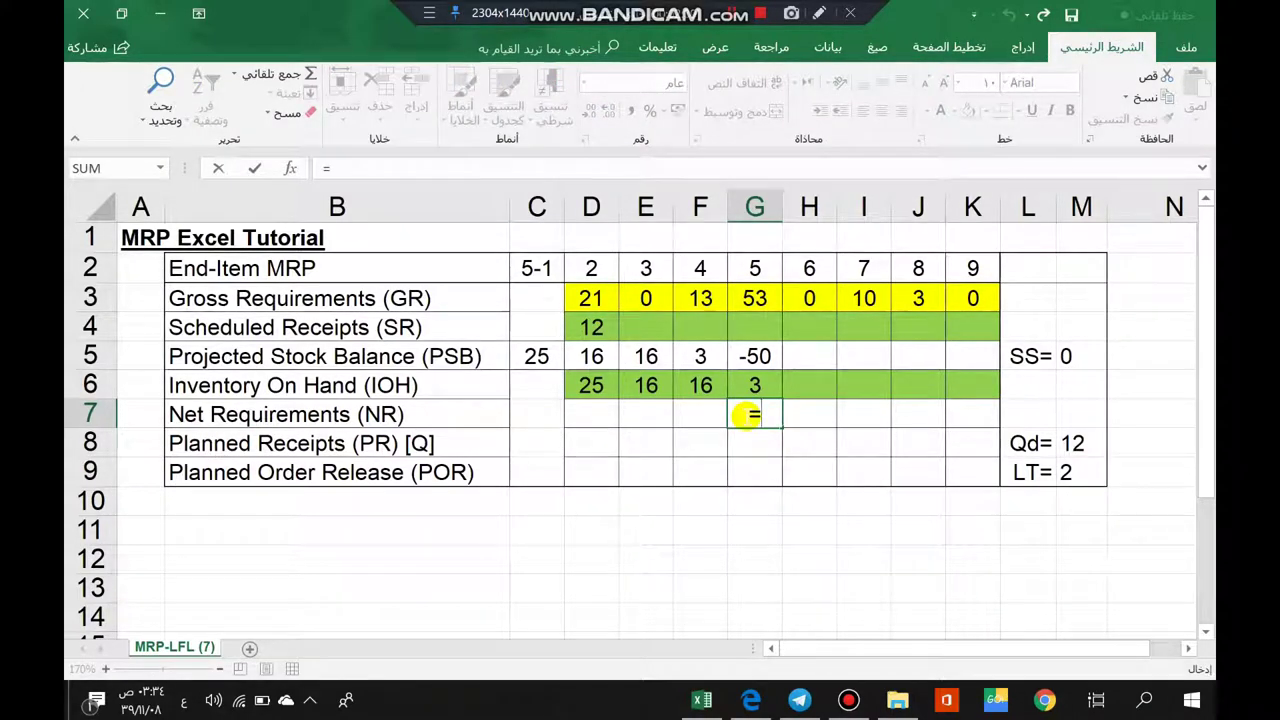
pyautogui.click(763, 295)
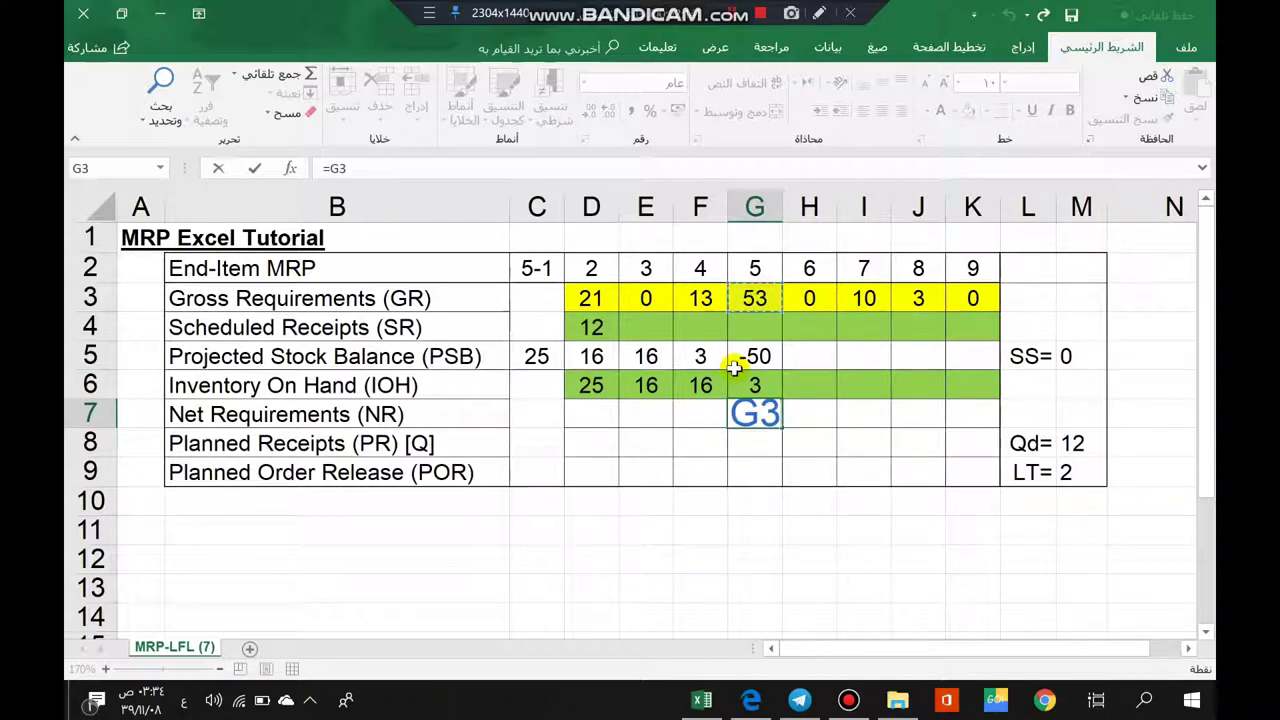
pyautogui.write('-')
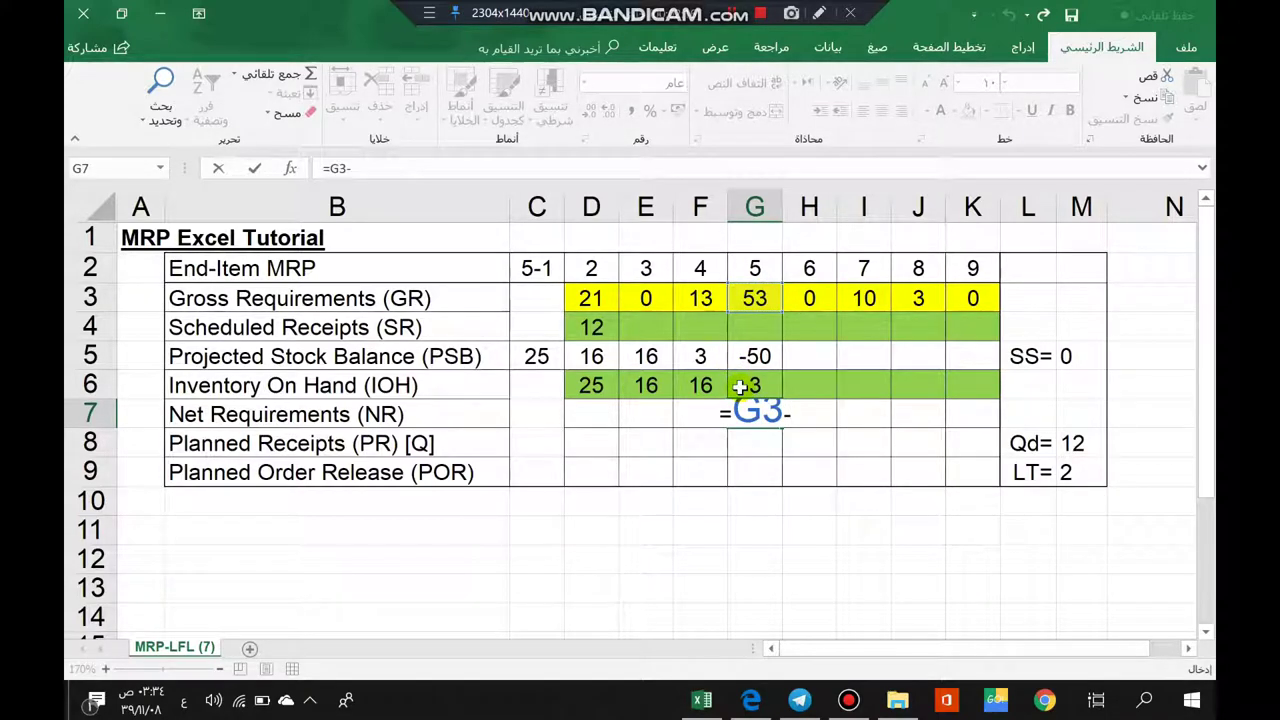
pyautogui.click(740, 387)
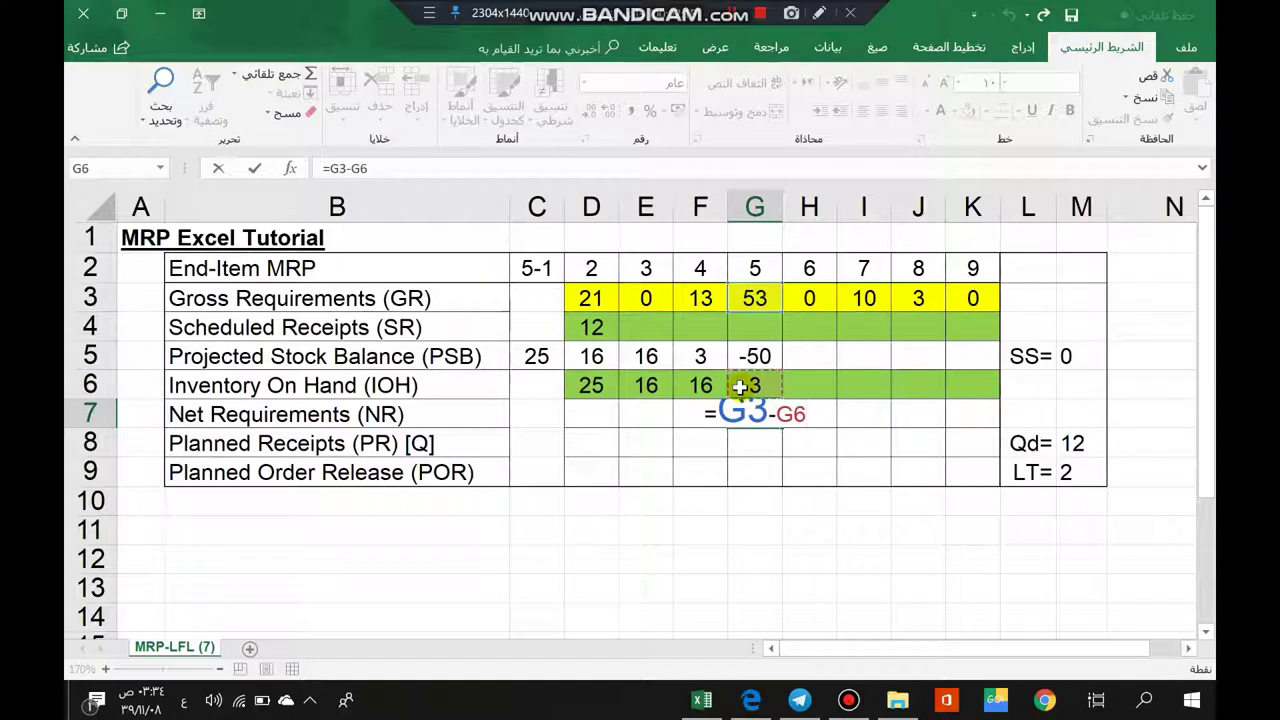
pyautogui.press('Return')
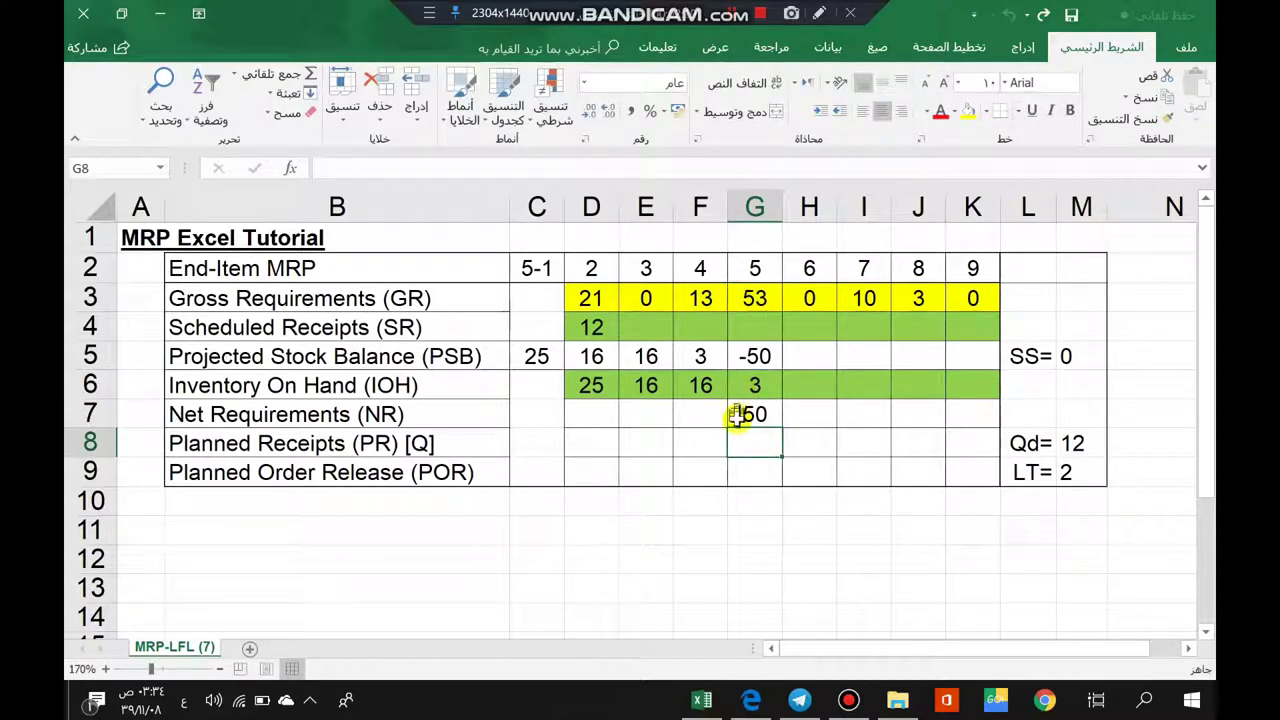
# Step: Change the week 5 Projected Stock Balance formula in G5 to use Planned Receipts instead of Scheduled Receipts: =G6+G8-G3
pyautogui.click(760, 357)
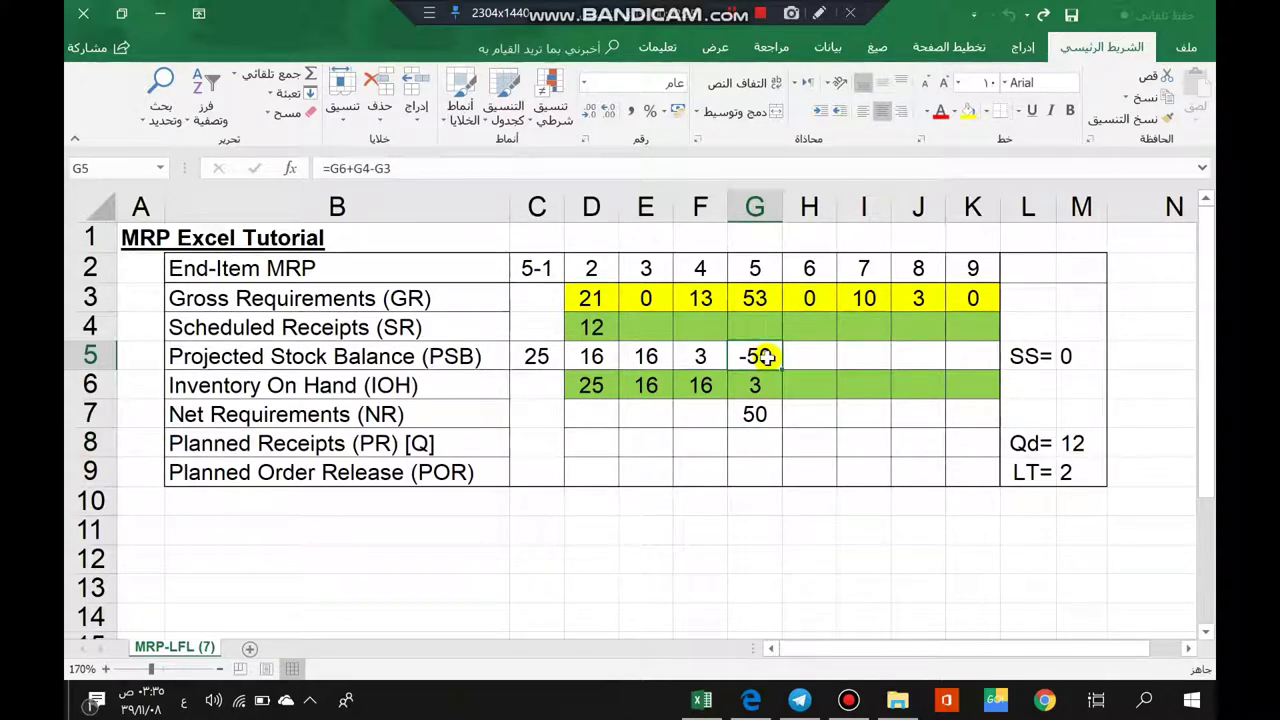
pyautogui.doubleClick(765, 357)
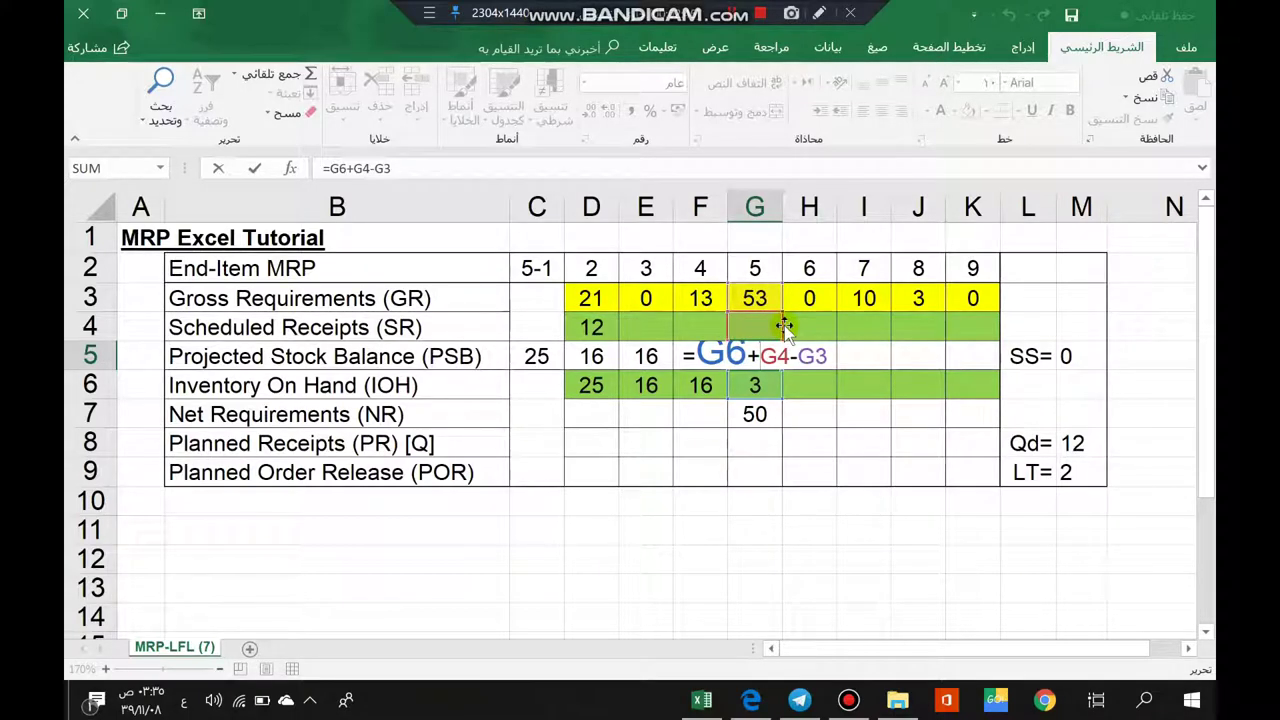
pyautogui.moveTo(778, 318); pyautogui.dragTo(741, 438)
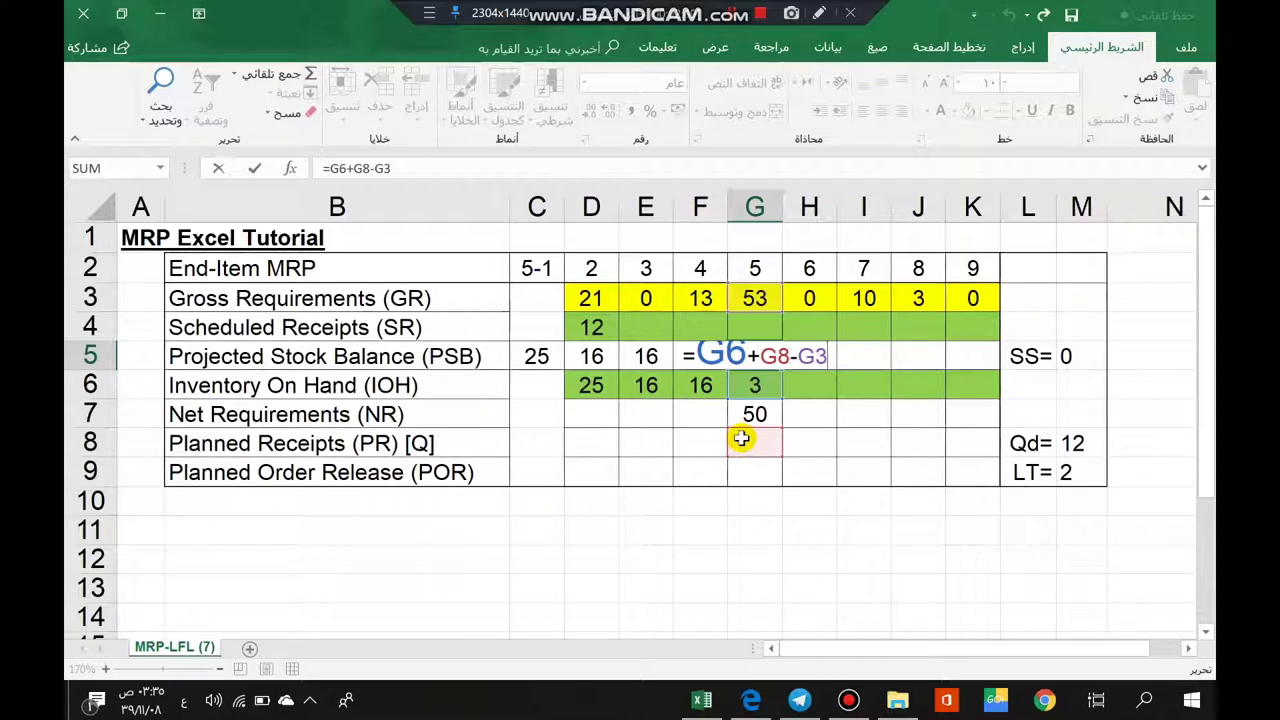
pyautogui.press('Return')
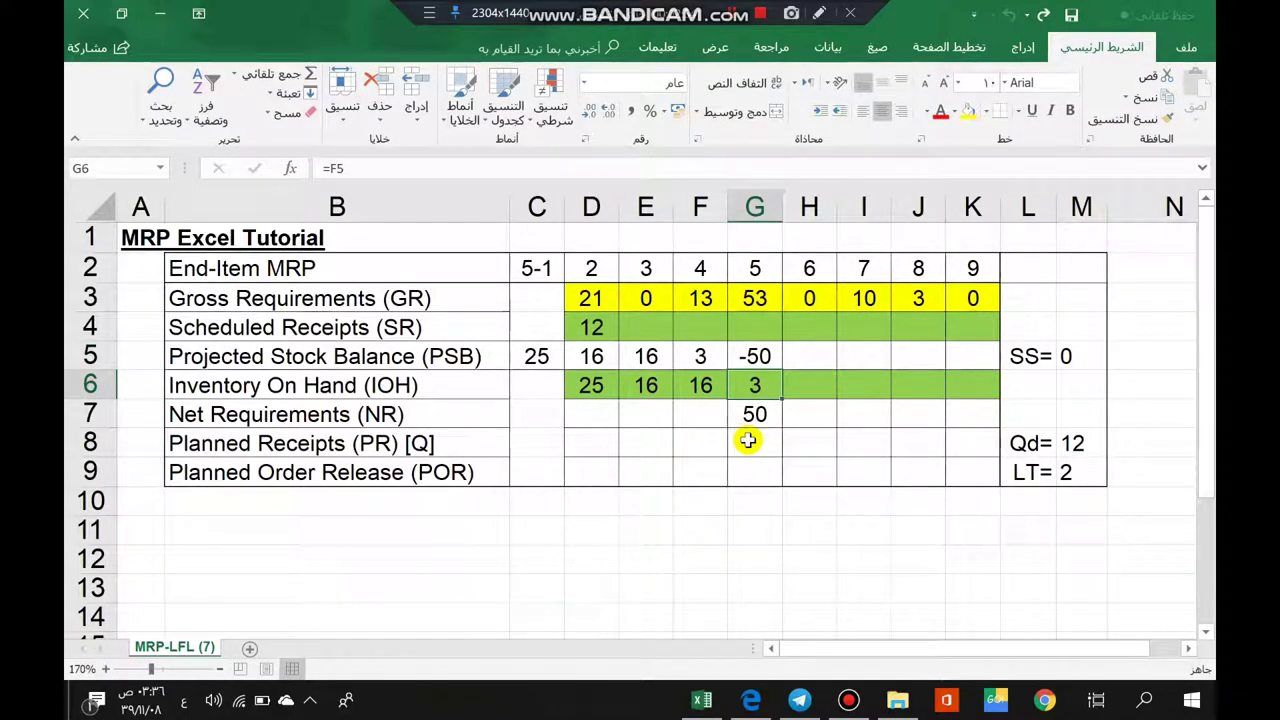
# Step: Set the week 5 Planned Receipts in G8 equal to the Net Requirements with =G7
pyautogui.click(748, 440)
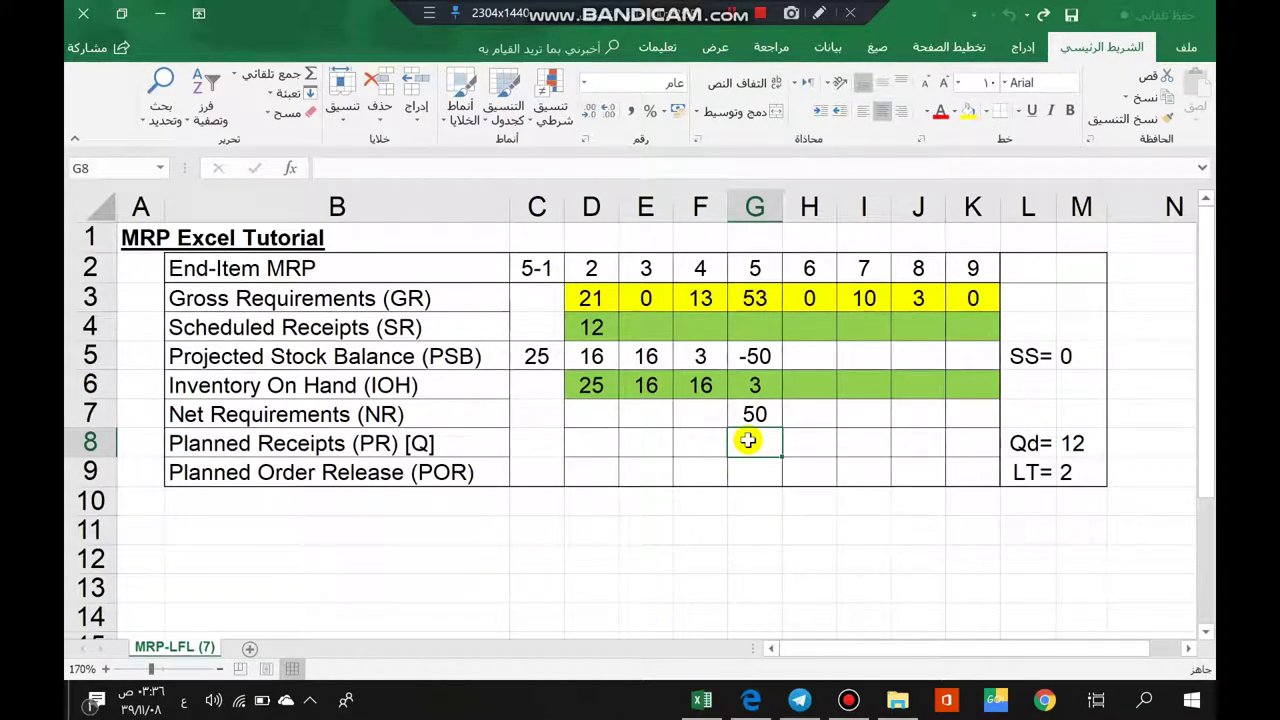
pyautogui.write('=')
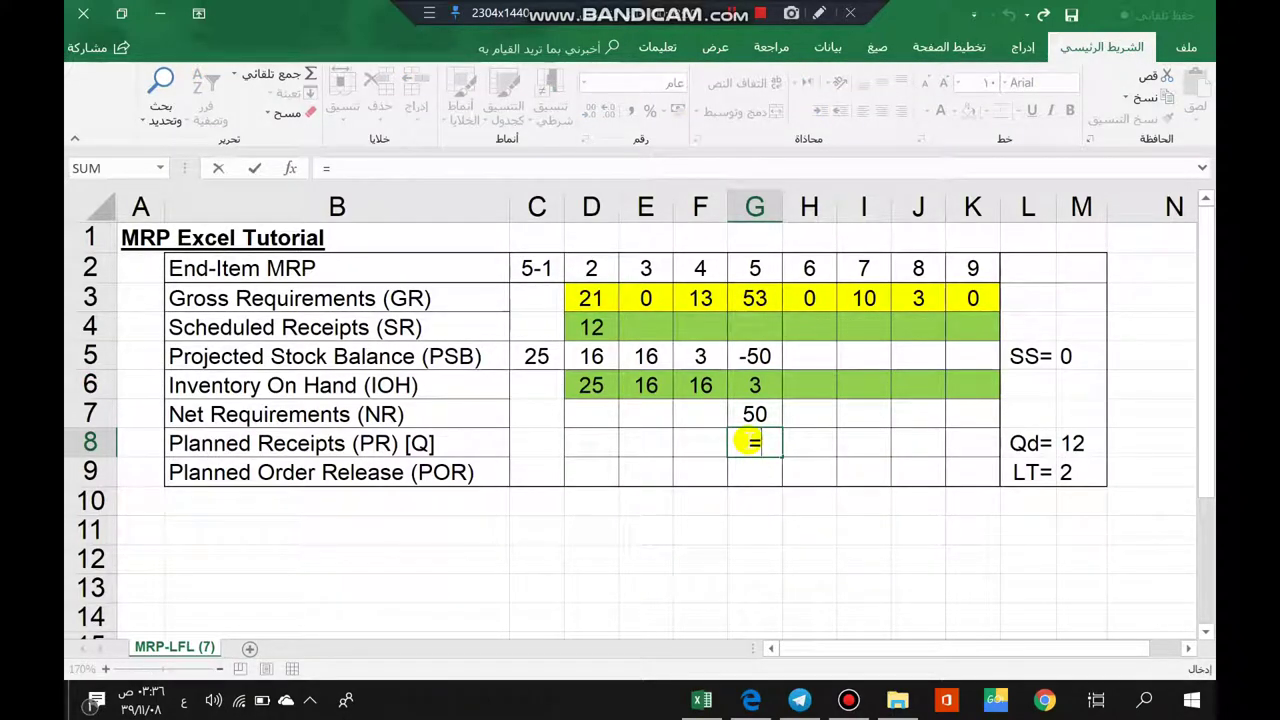
pyautogui.click(742, 416)
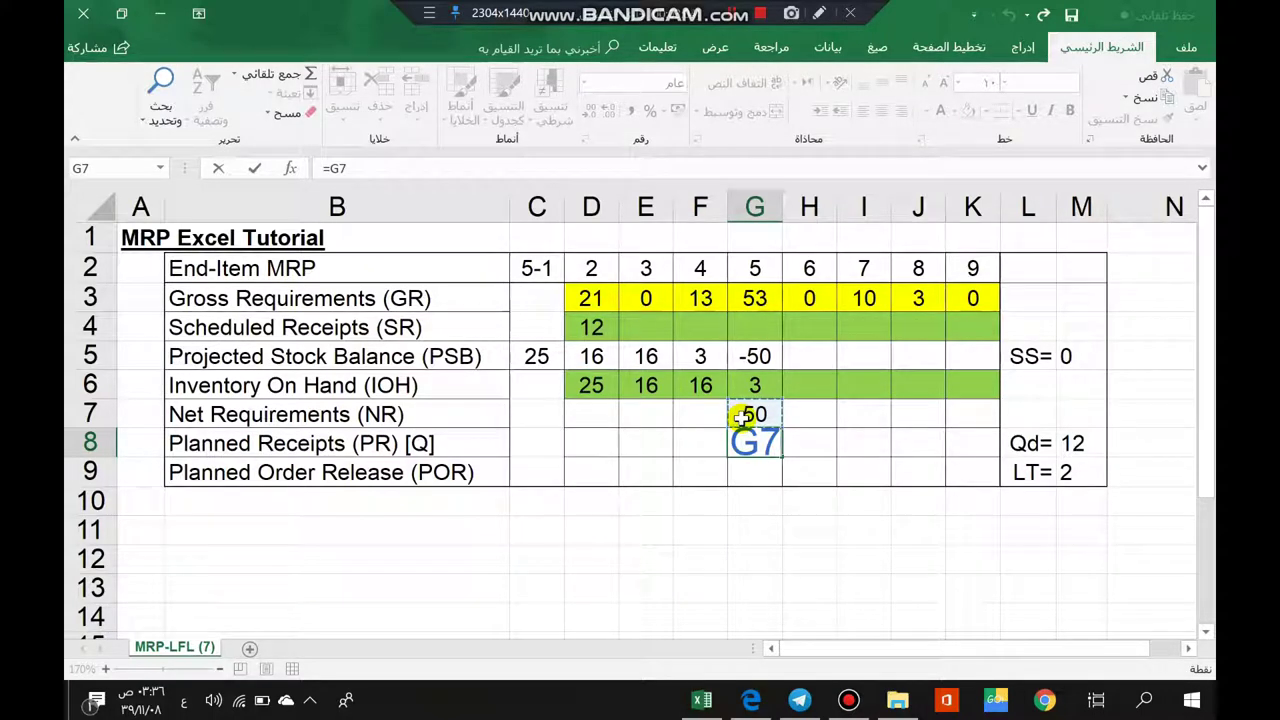
pyautogui.press('Return')
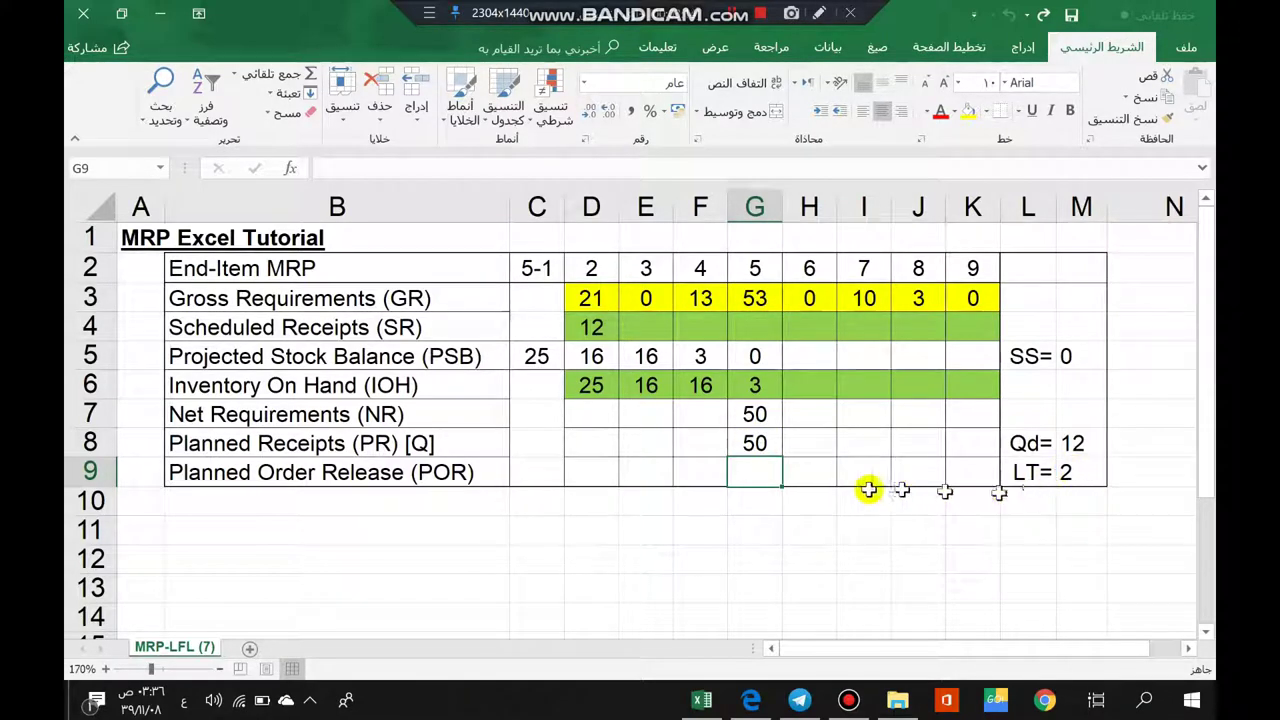
# Step: Set the week 3 Planned Order Release in E9 to reference the week 5 Planned Receipts with =G8
pyautogui.click(640, 468)
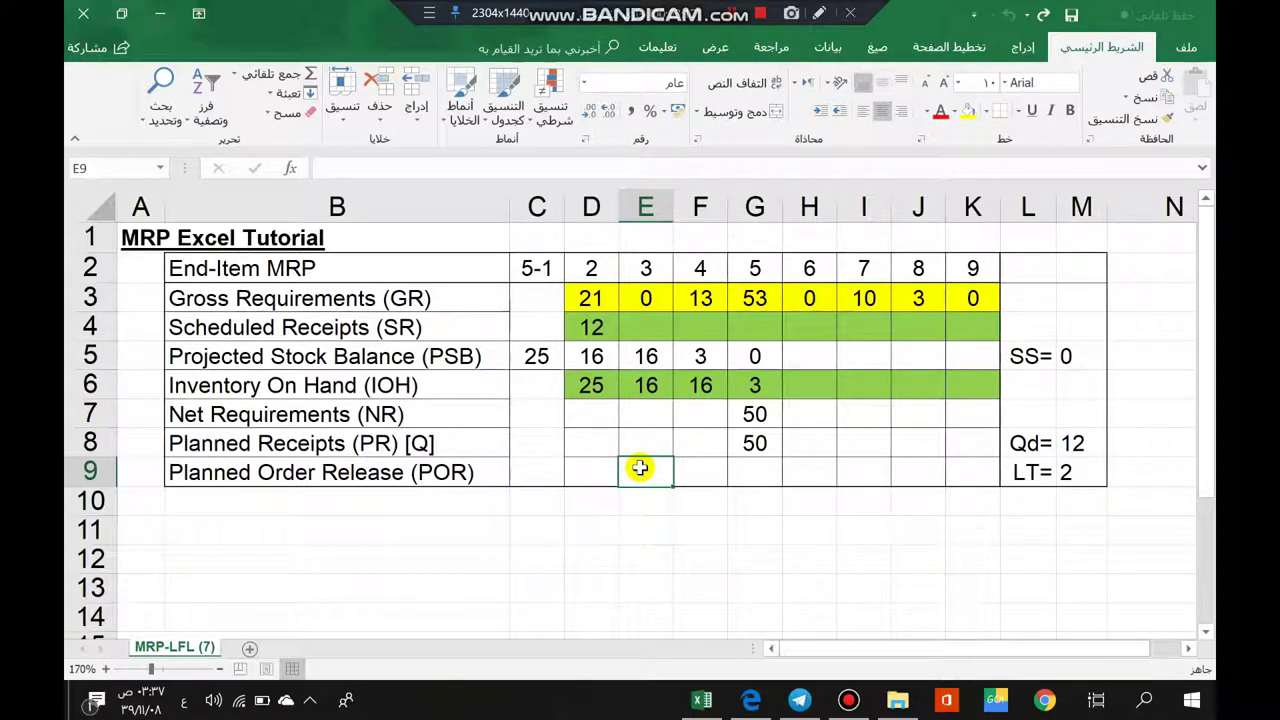
pyautogui.write('=')
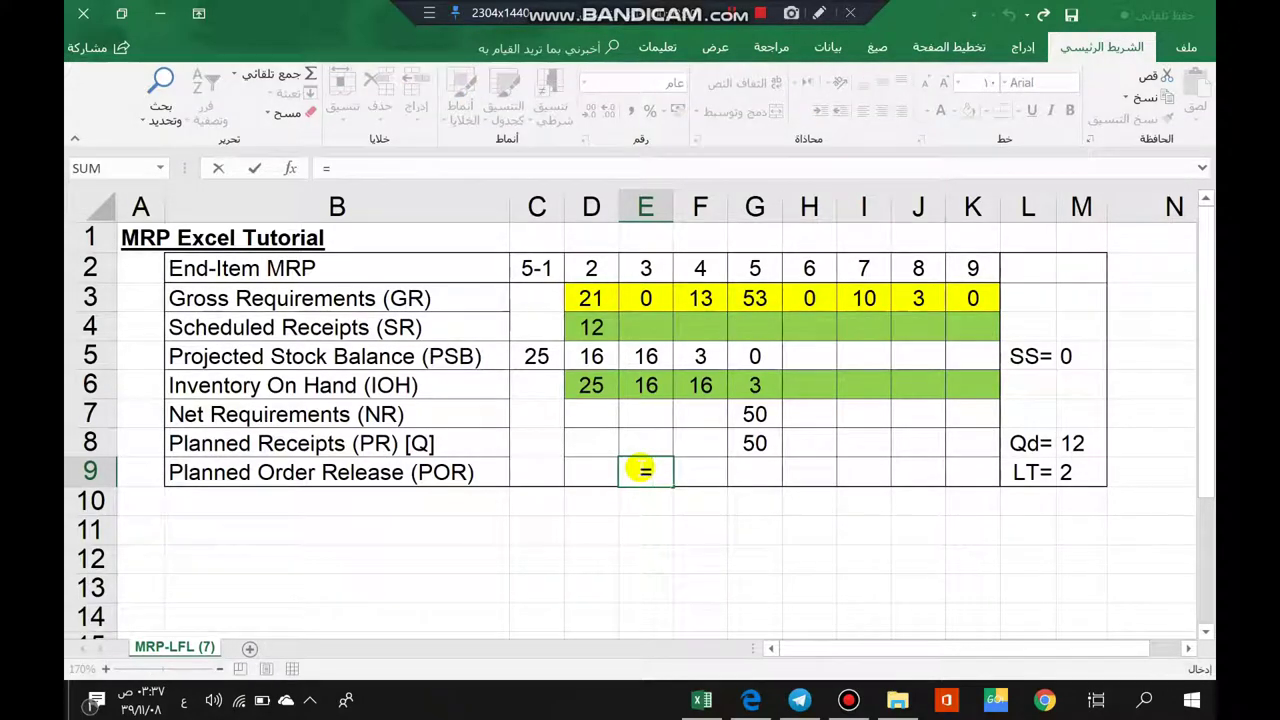
pyautogui.click(748, 442)
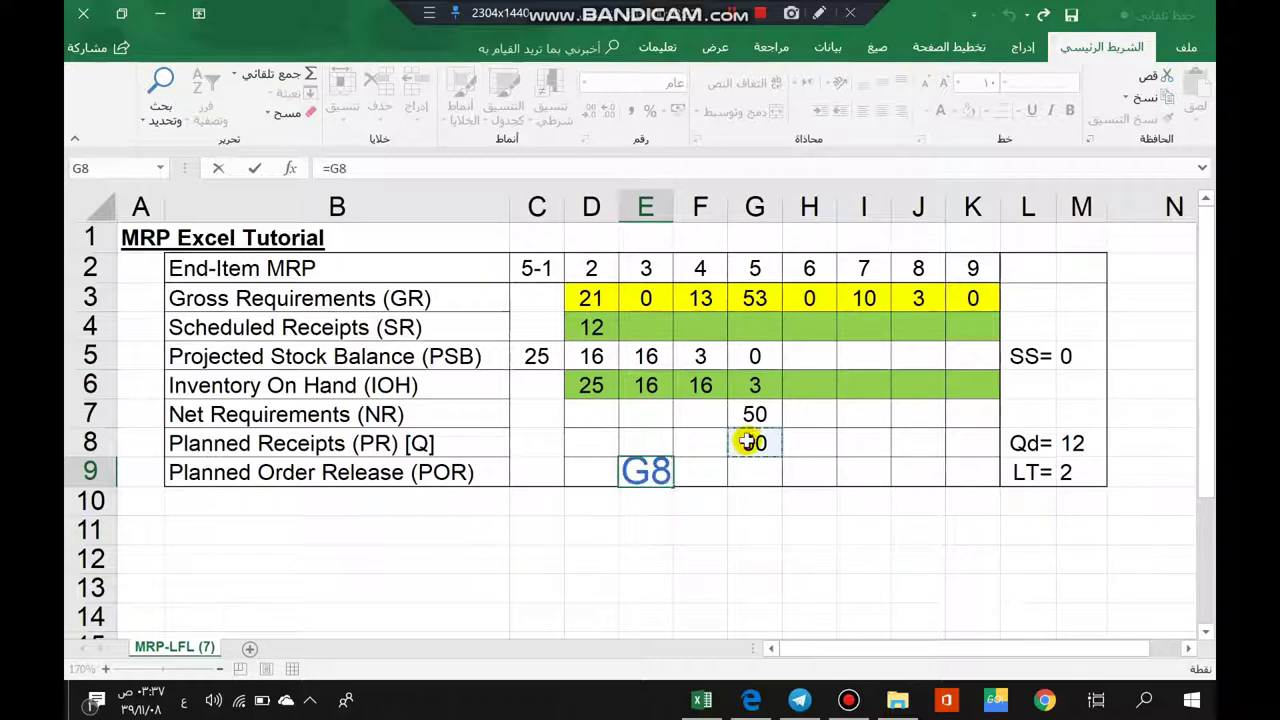
pyautogui.press('Return')
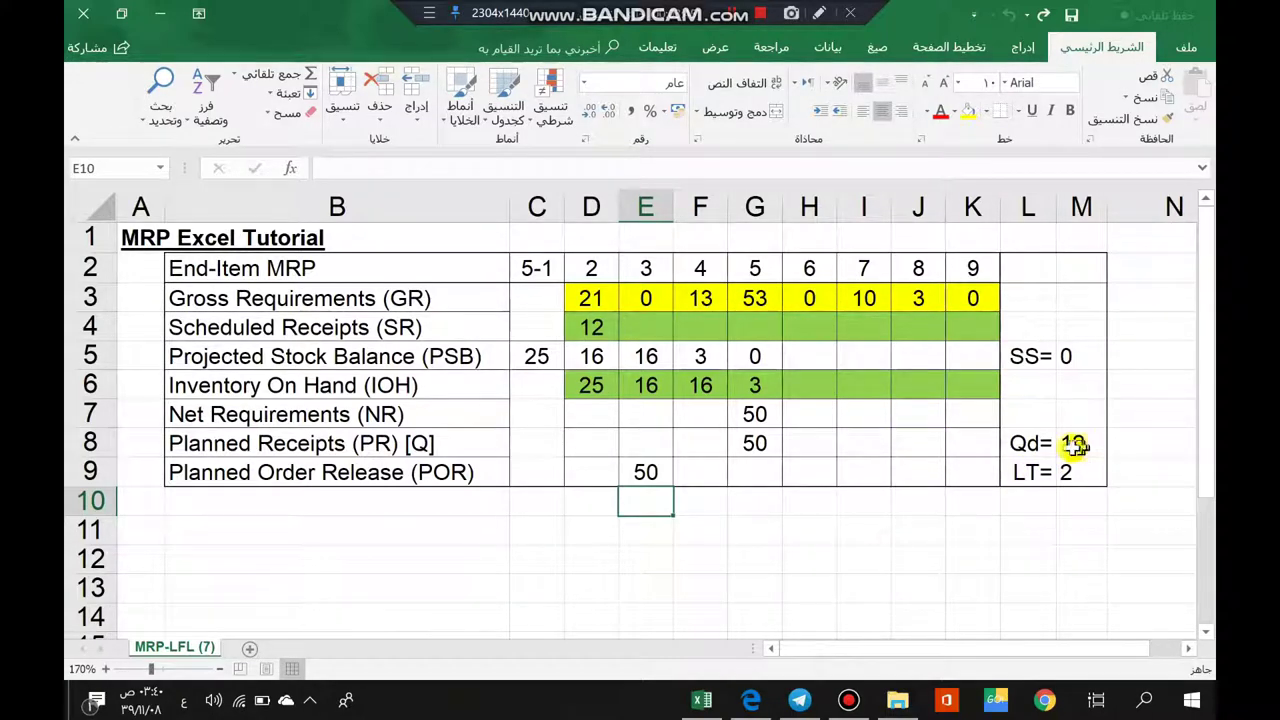
# Step: Replace the week 5 Planned Receipts formula in G8 with five lots of the order quantity: =M8*5
pyautogui.click(755, 450)
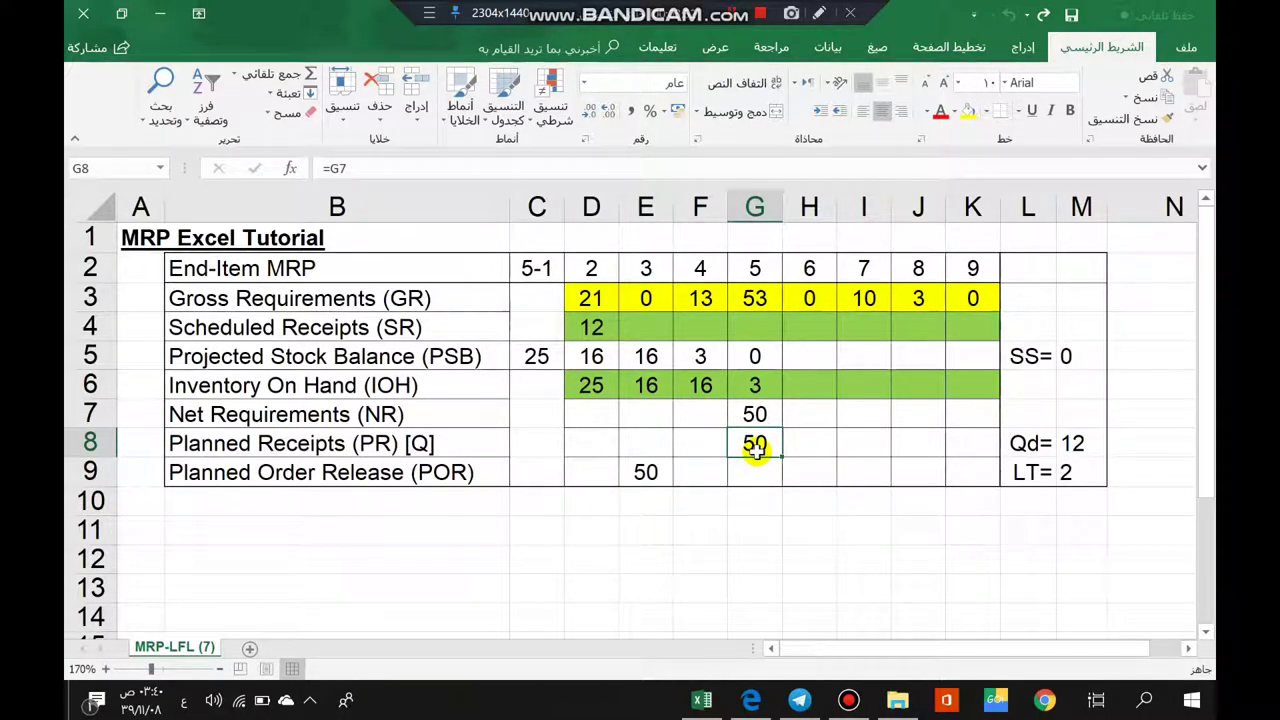
pyautogui.doubleClick(755, 450)
pyautogui.press('BackSpace')
pyautogui.press('BackSpace')
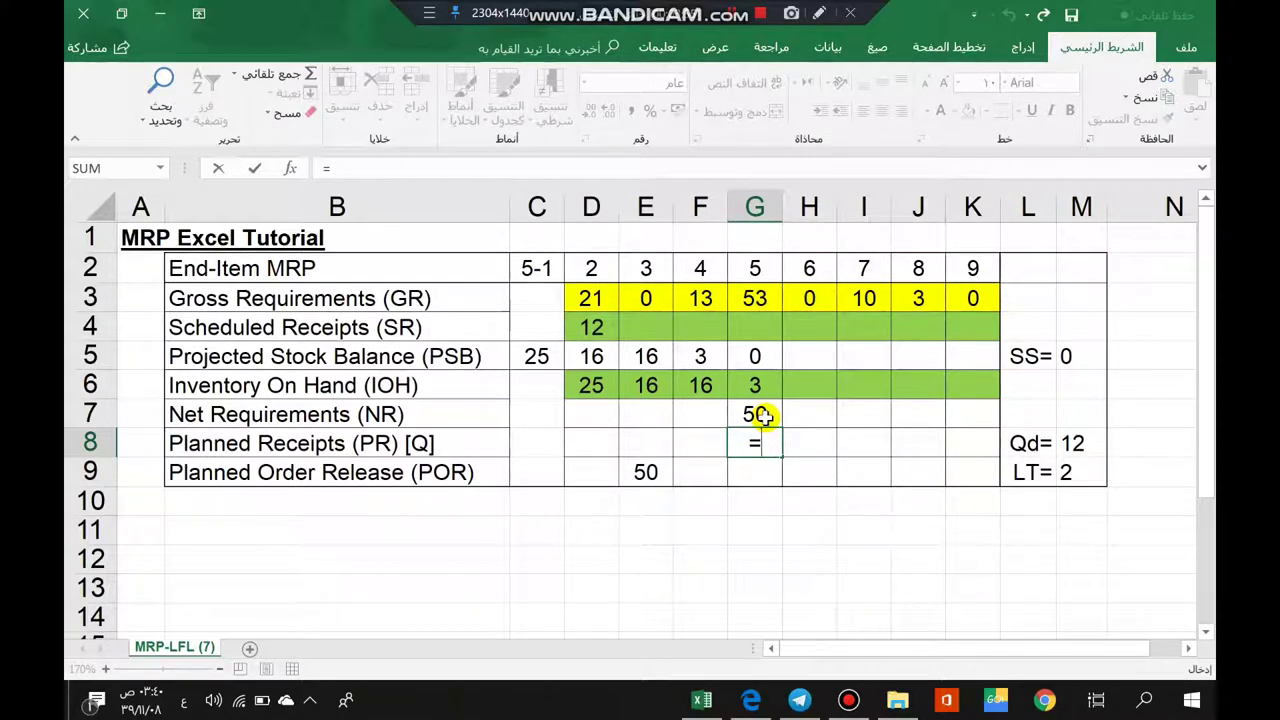
pyautogui.click(1087, 443)
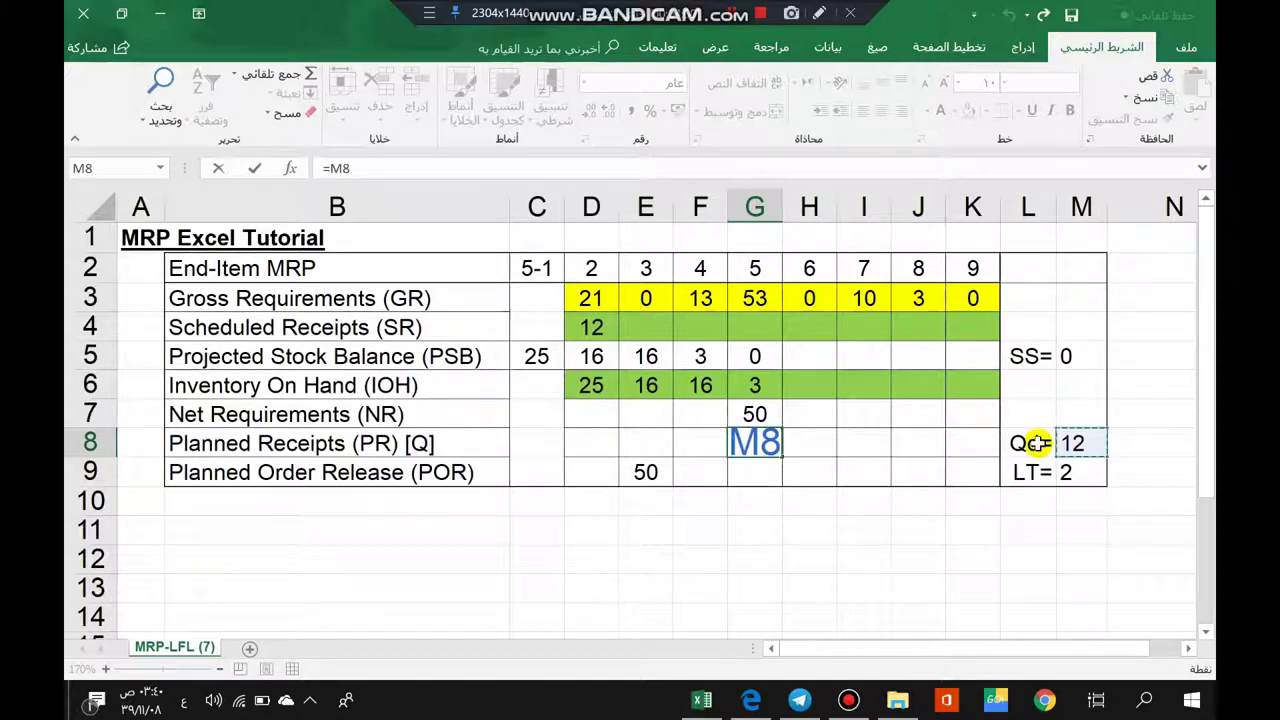
pyautogui.write('*')
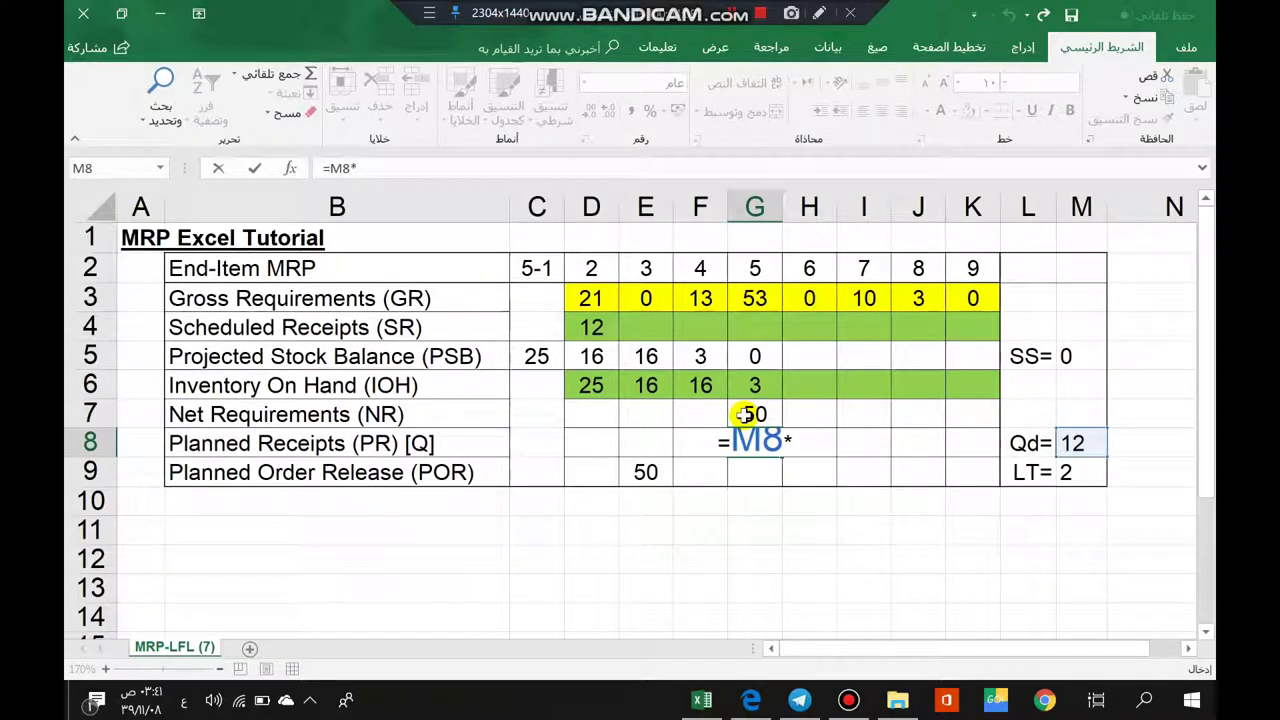
pyautogui.write('5')
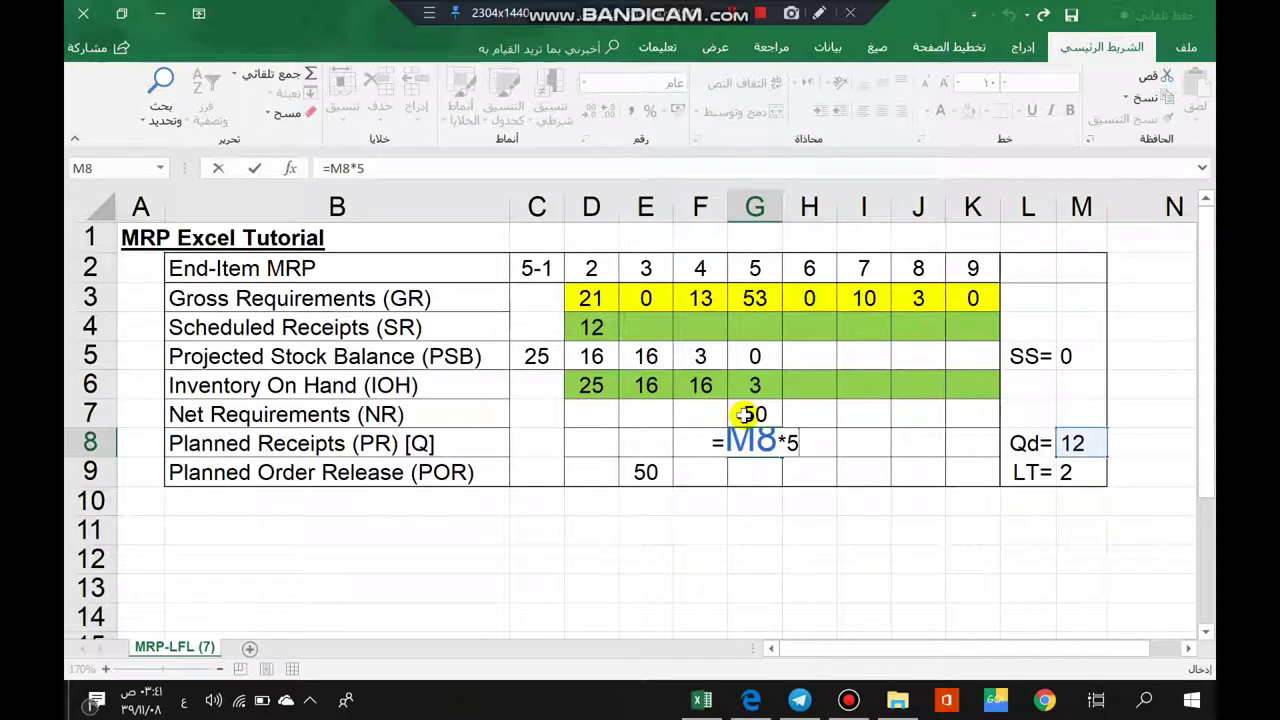
pyautogui.press('Return')
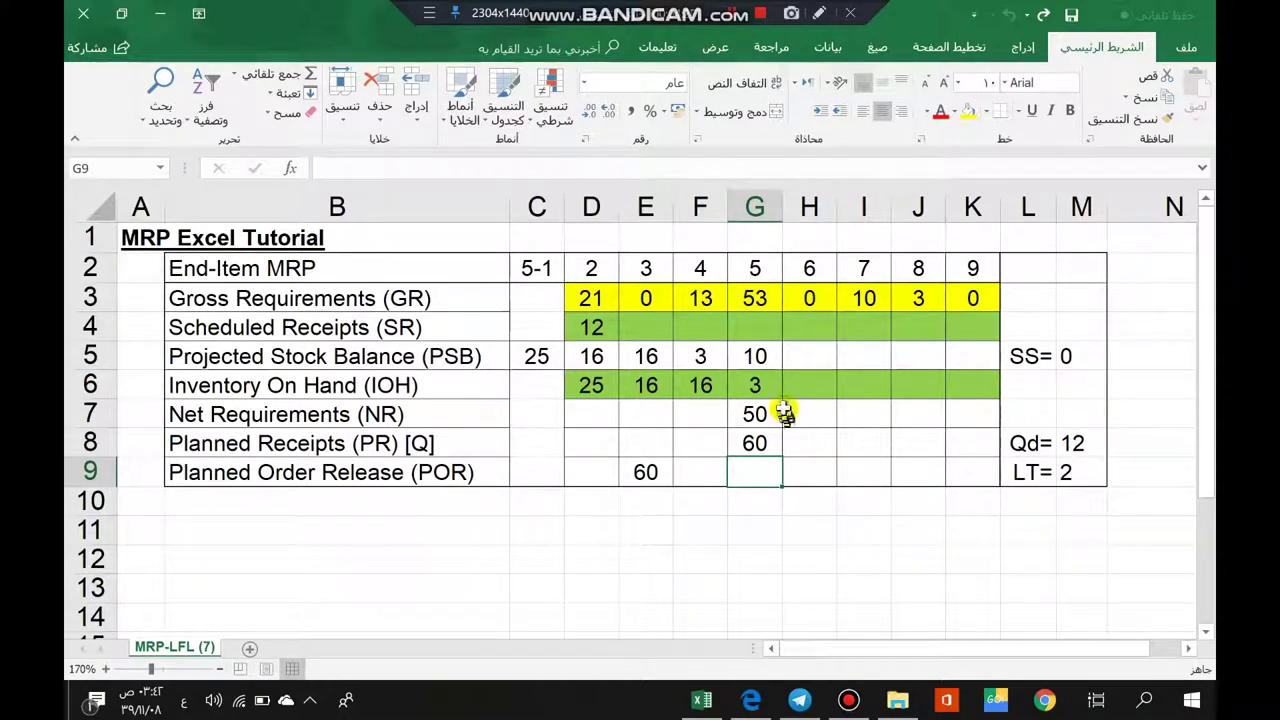
# Step: Fill the week 5 Inventory On Hand and Projected Stock Balance formulas from G6 and G5 across weeks 6 to 8
pyautogui.click(757, 388)
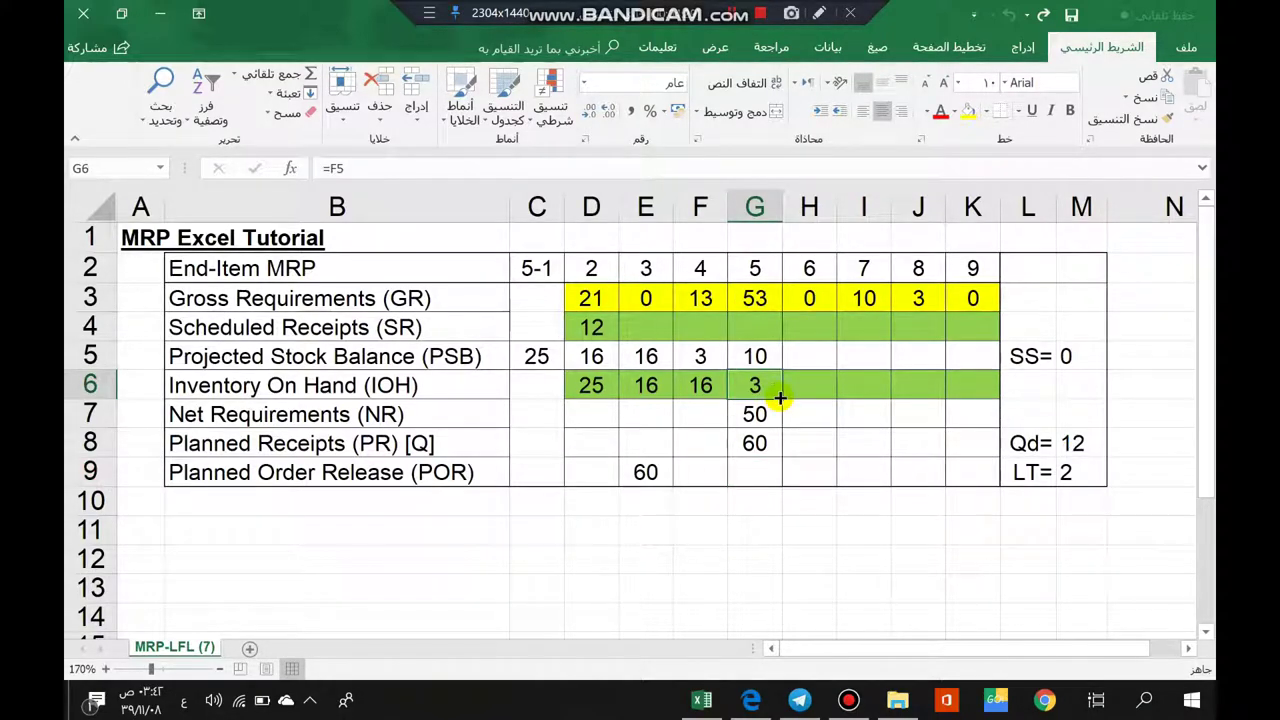
pyautogui.moveTo(780, 398); pyautogui.dragTo(865, 394)
pyautogui.click(766, 357)
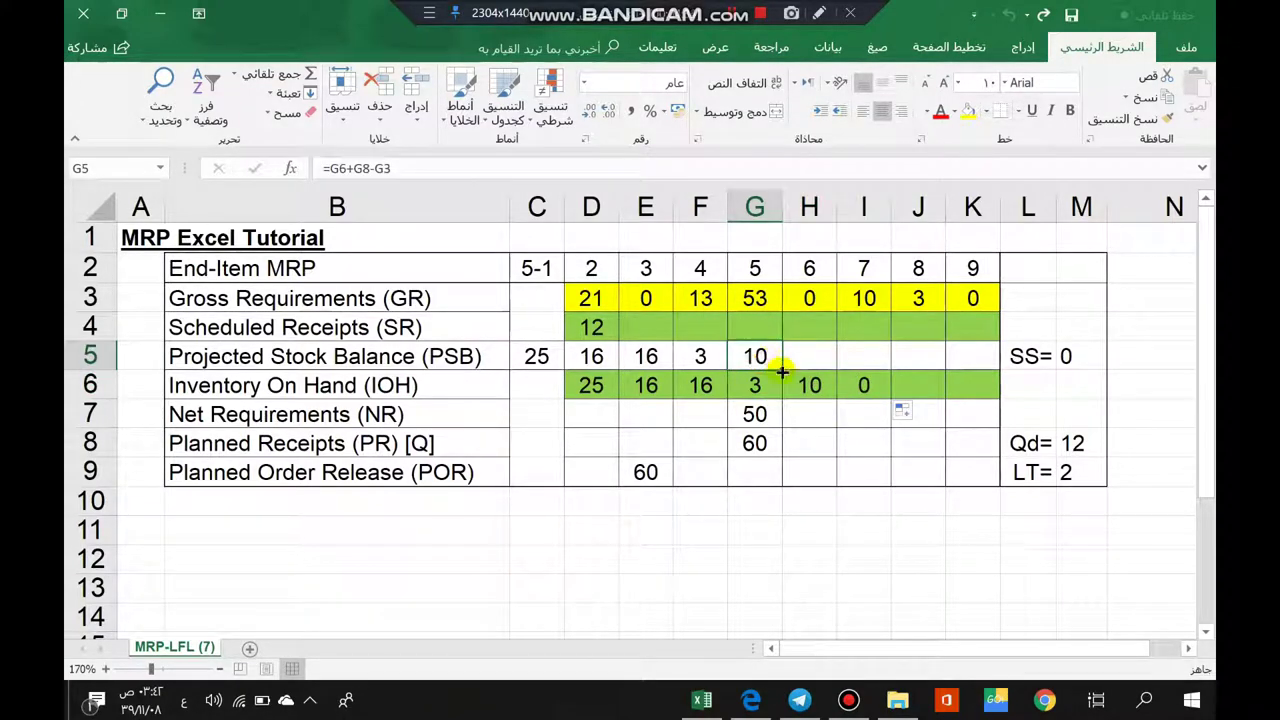
pyautogui.moveTo(783, 371); pyautogui.dragTo(864, 366)
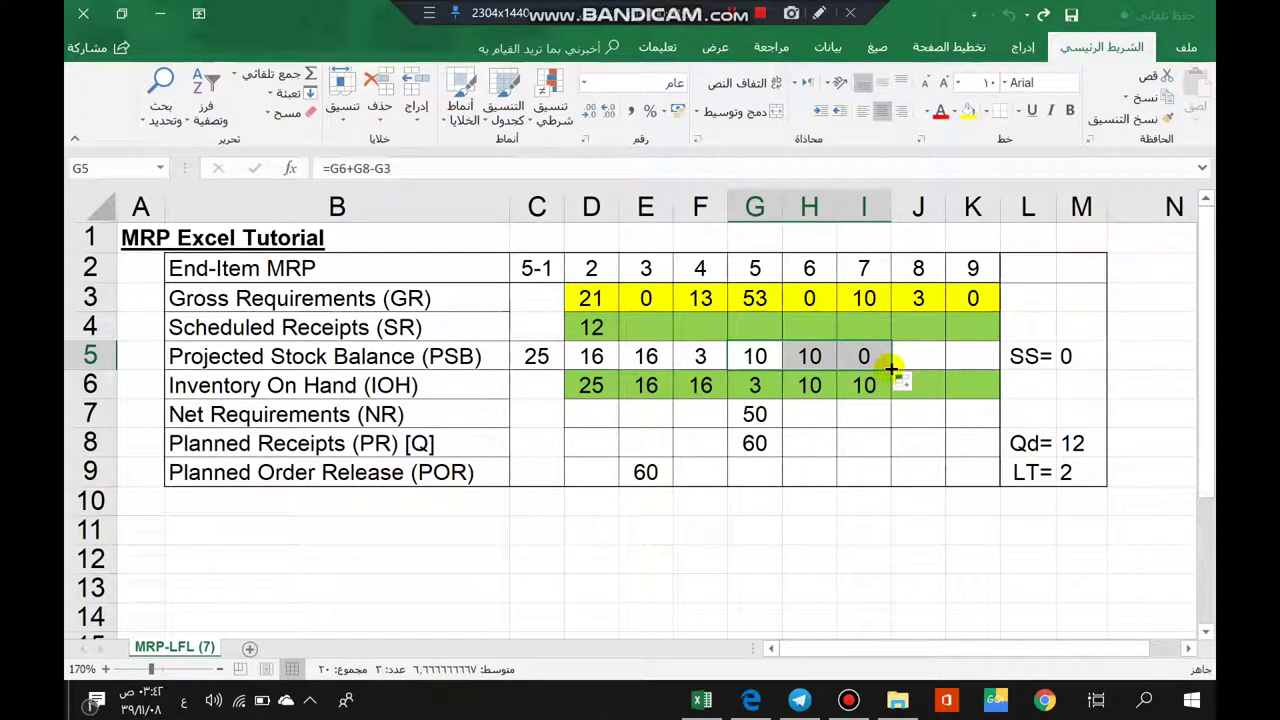
pyautogui.moveTo(891, 370); pyautogui.dragTo(927, 398)
pyautogui.click(872, 396)
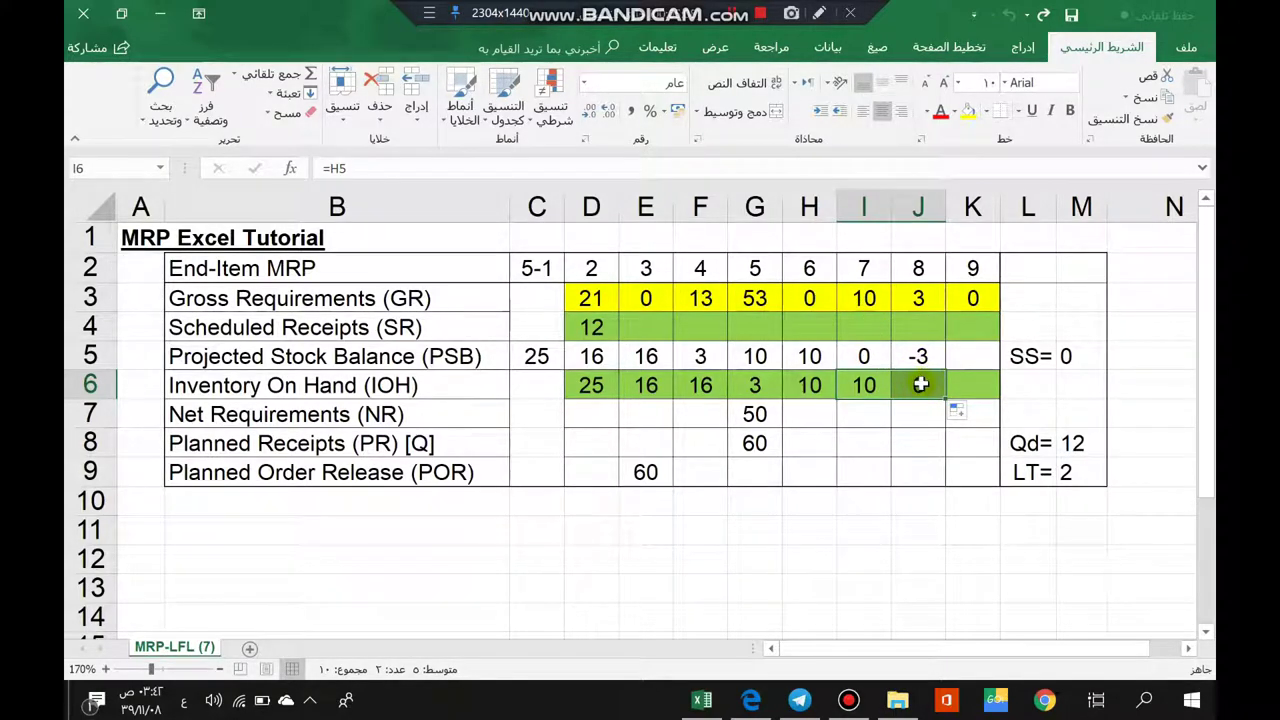
pyautogui.hotkey('ctrl', 'r')
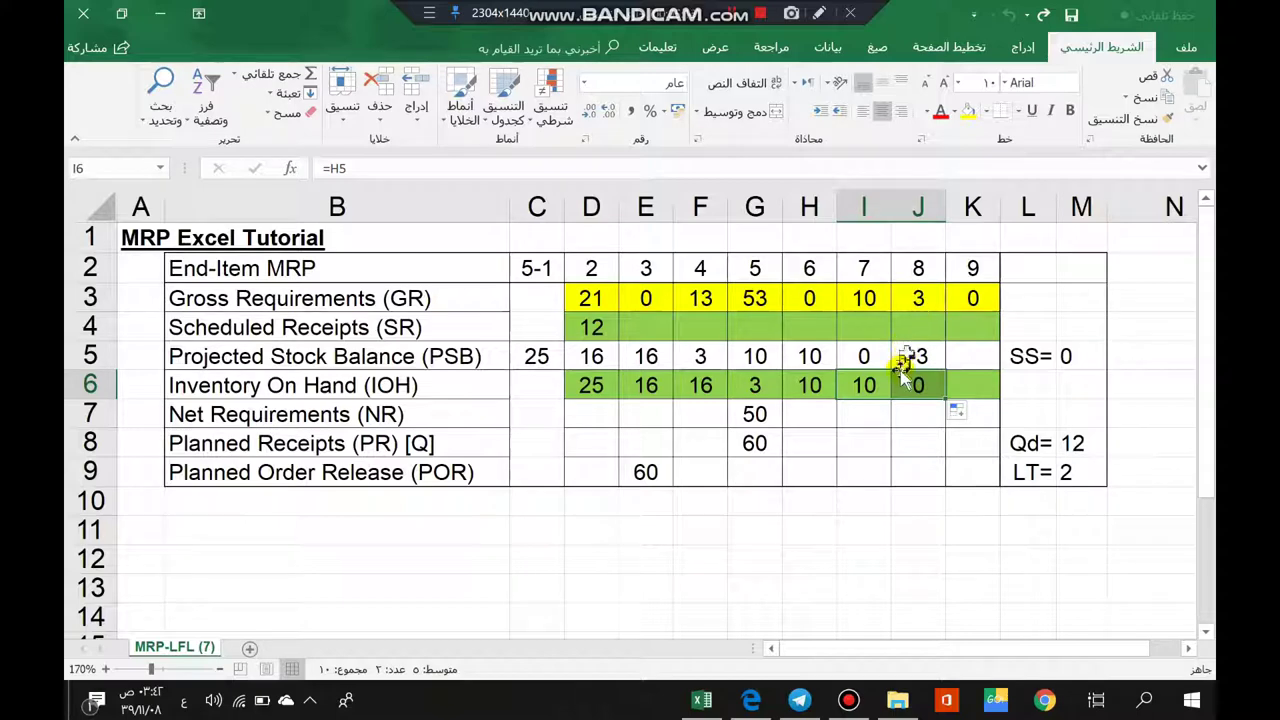
# Step: Fill the Net Requirements formula from G7 across to J7, and overwrite the week 6 value in H7 with 0
pyautogui.click(777, 419)
pyautogui.moveTo(779, 429); pyautogui.dragTo(900, 418)
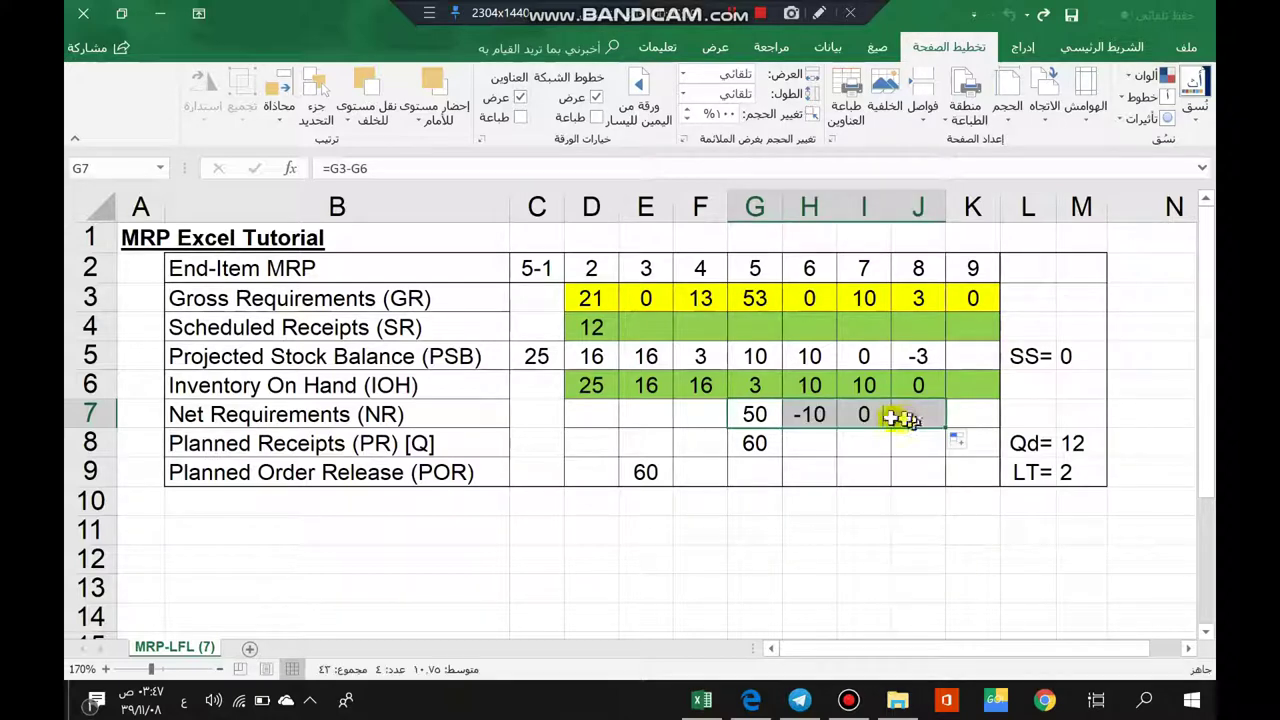
pyautogui.click(813, 415)
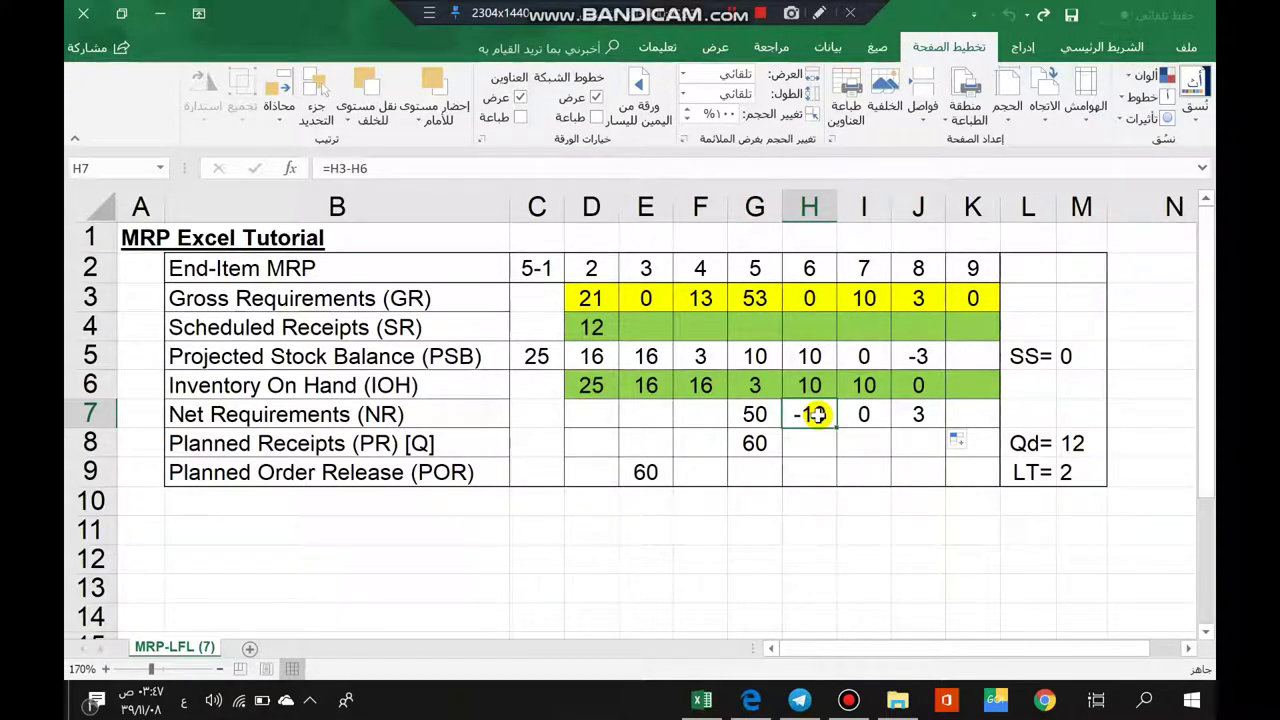
pyautogui.write('0')
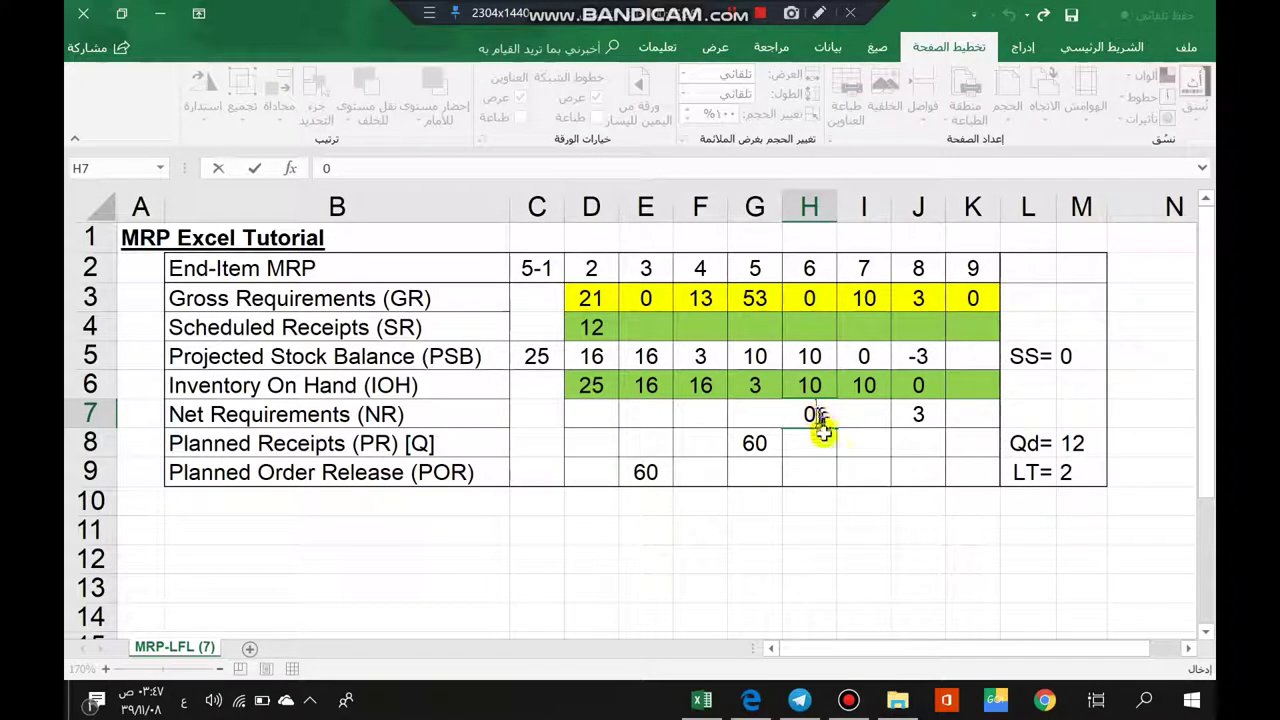
pyautogui.click(822, 468)
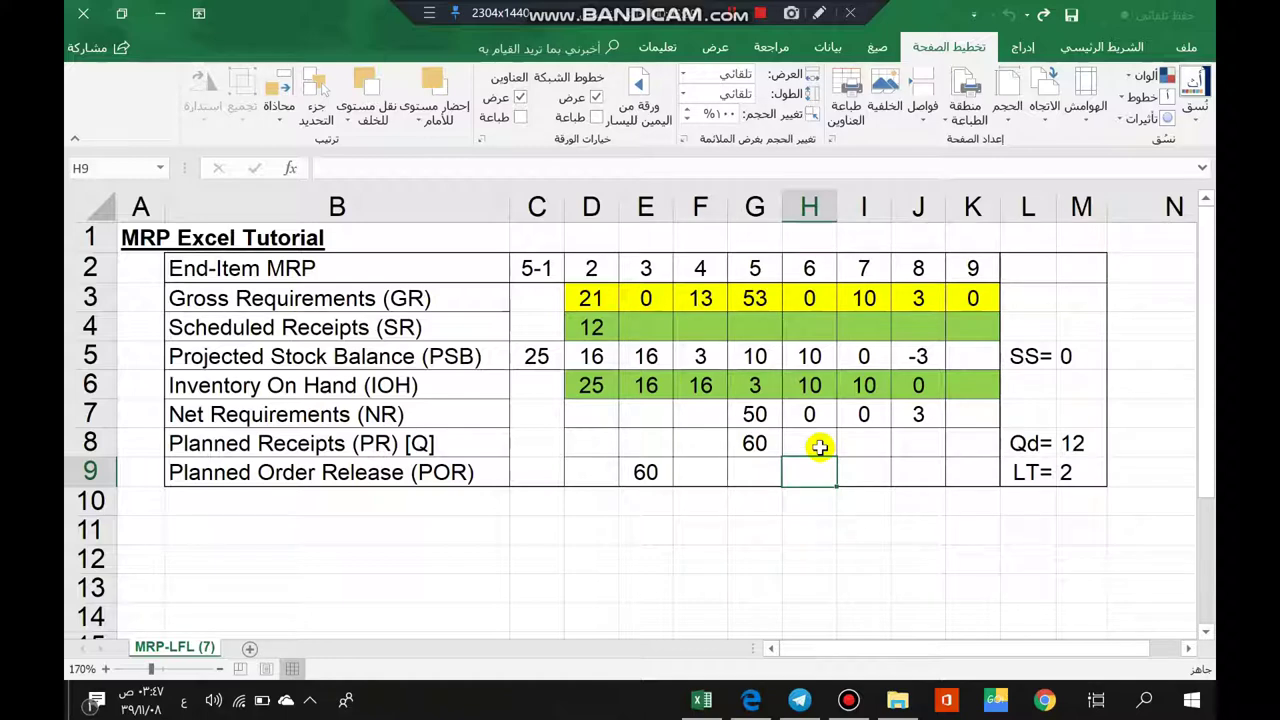
# Step: Set the week 8 Planned Receipts in J8 equal to the order quantity Qd with =M8
pyautogui.click(914, 443)
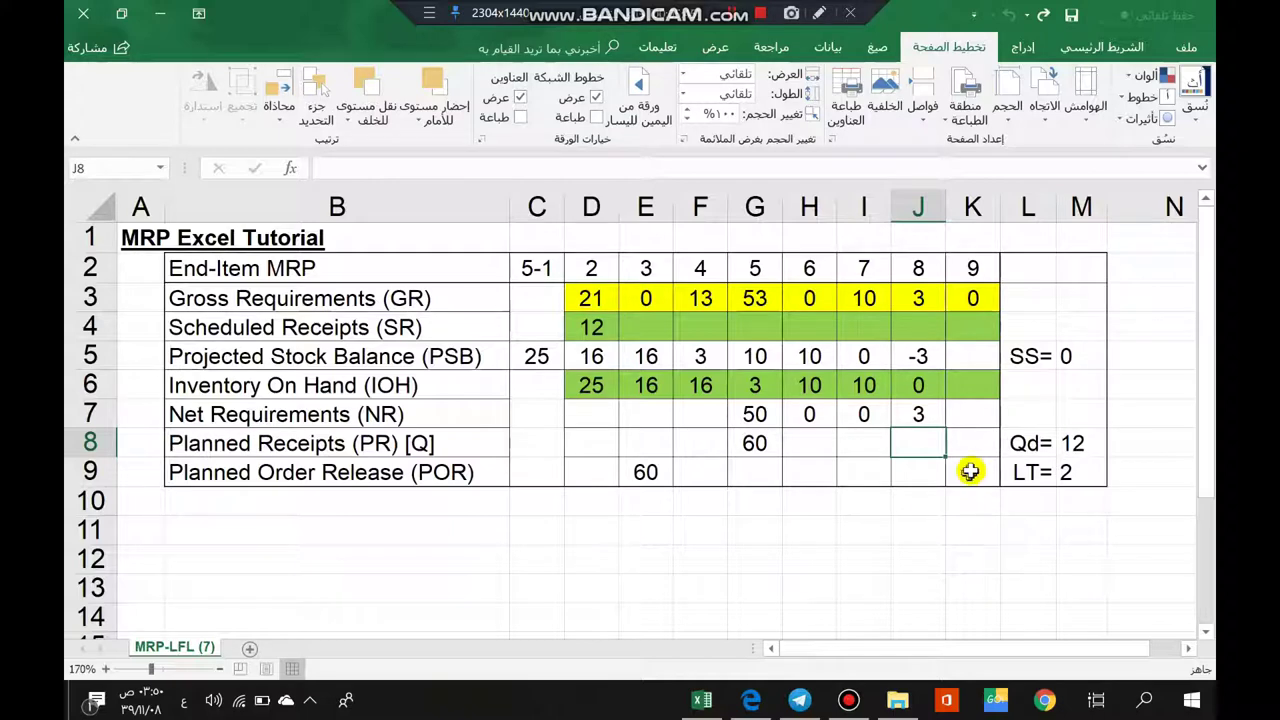
pyautogui.write('=')
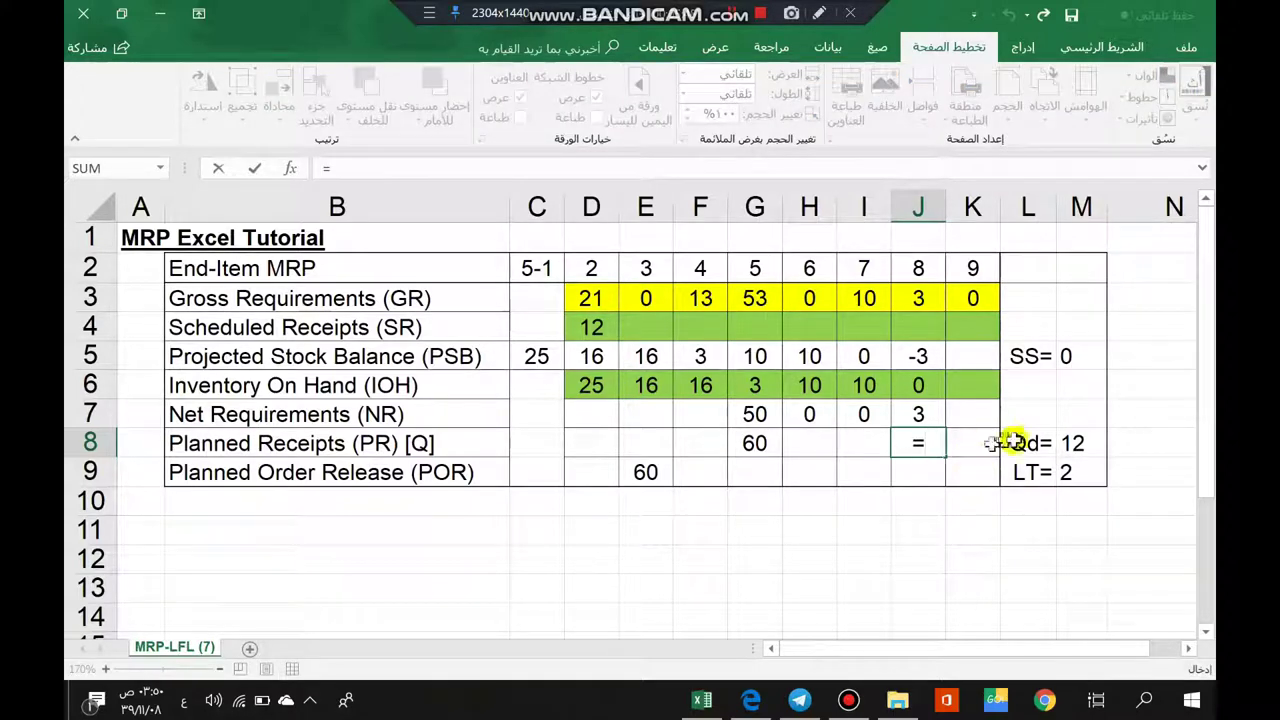
pyautogui.click(1087, 446)
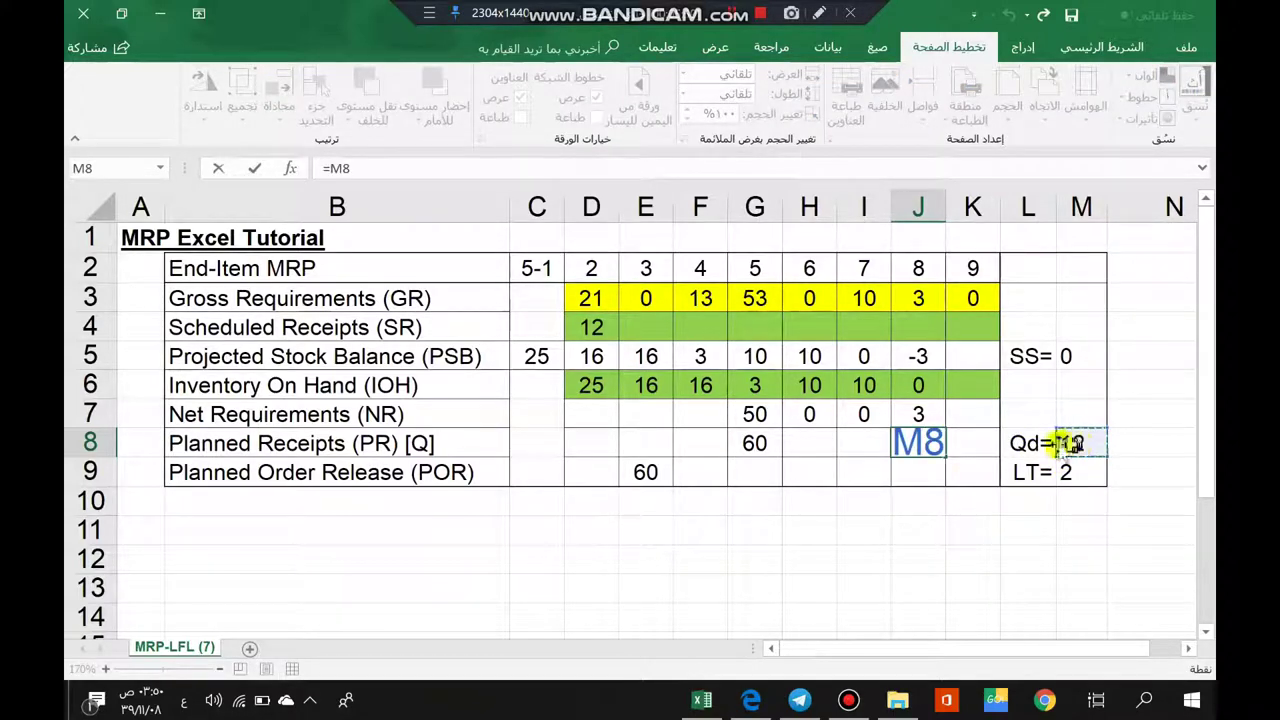
pyautogui.press('Return')
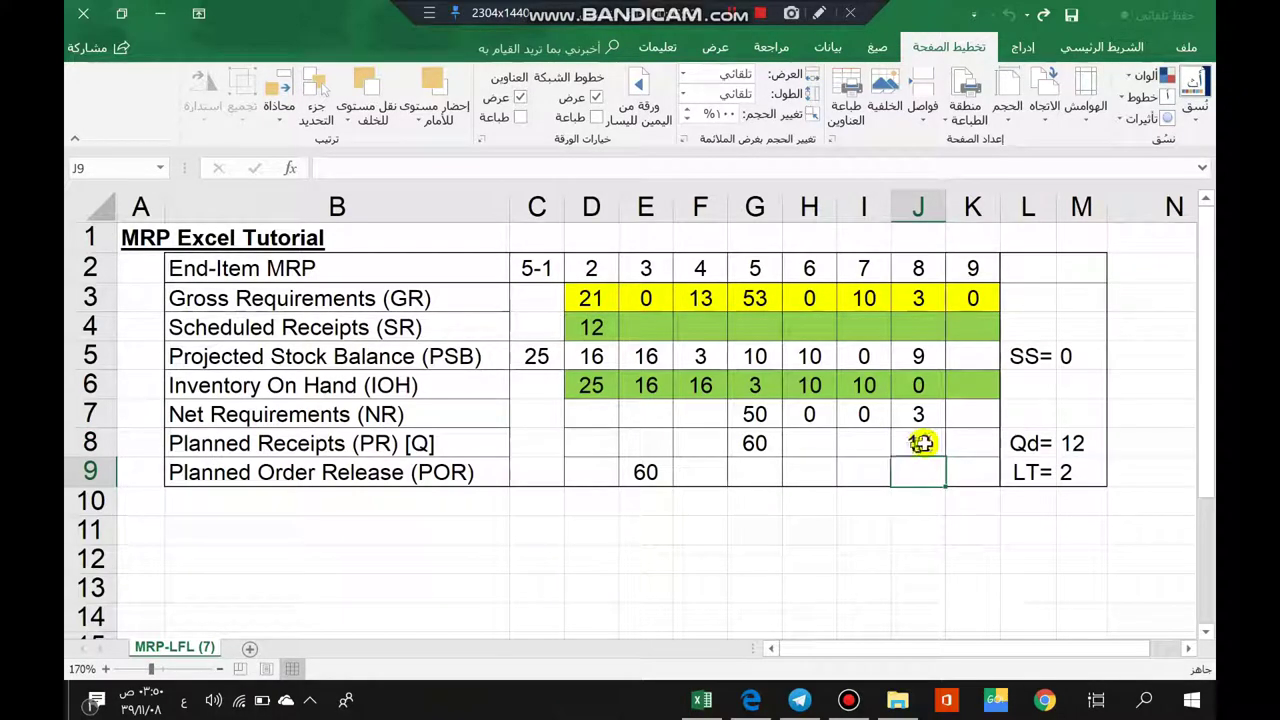
# Step: Set the week 6 Planned Order Release in H9 to reference the week 8 Planned Receipts with =J8
pyautogui.click(817, 474)
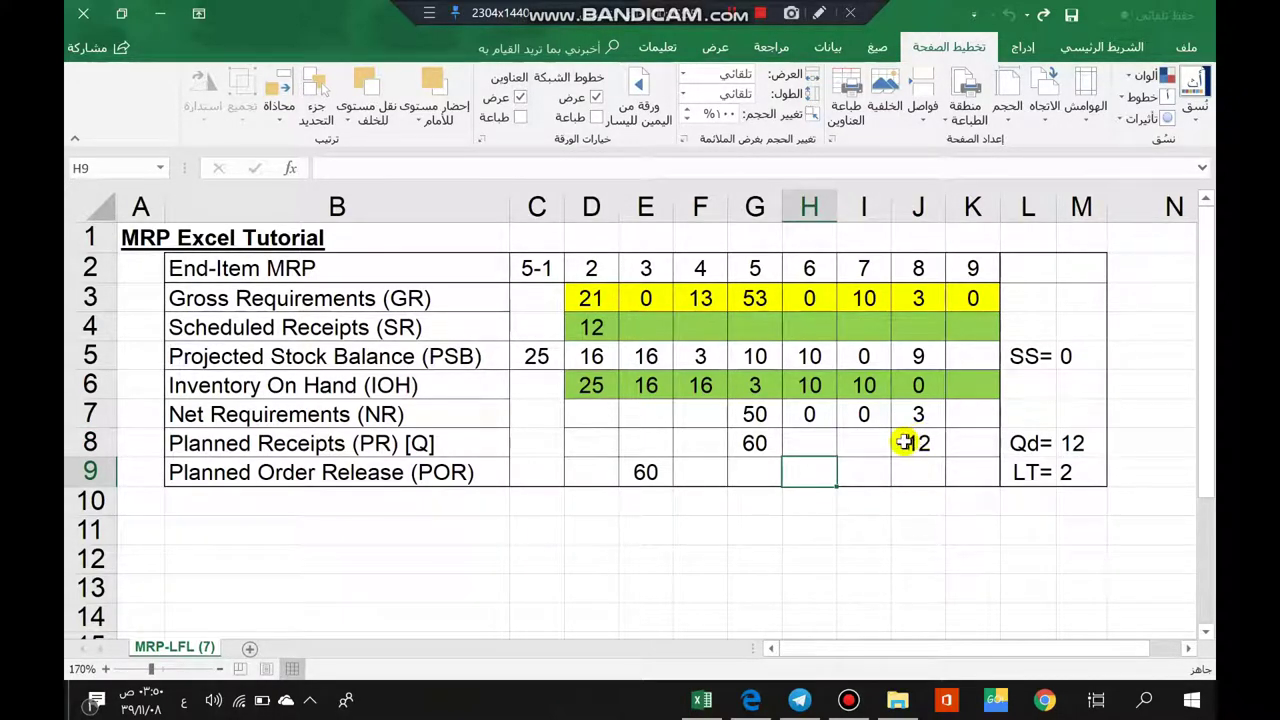
pyautogui.write('=')
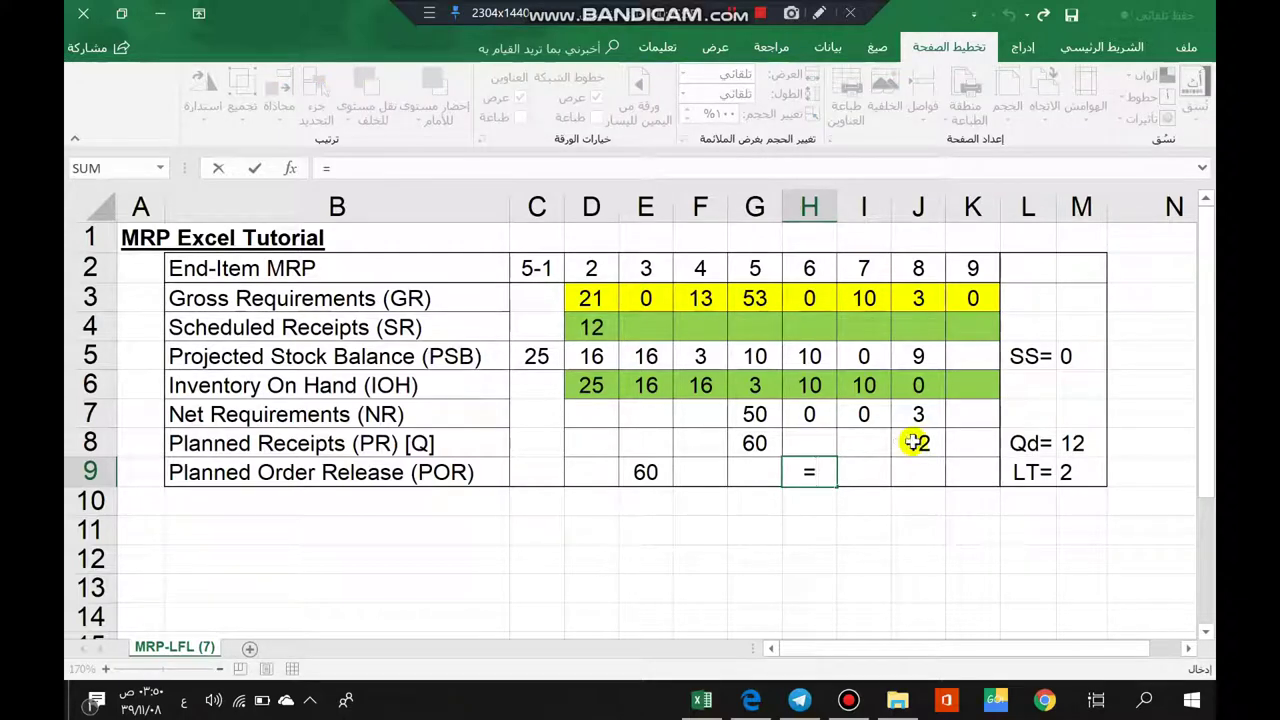
pyautogui.click(914, 443)
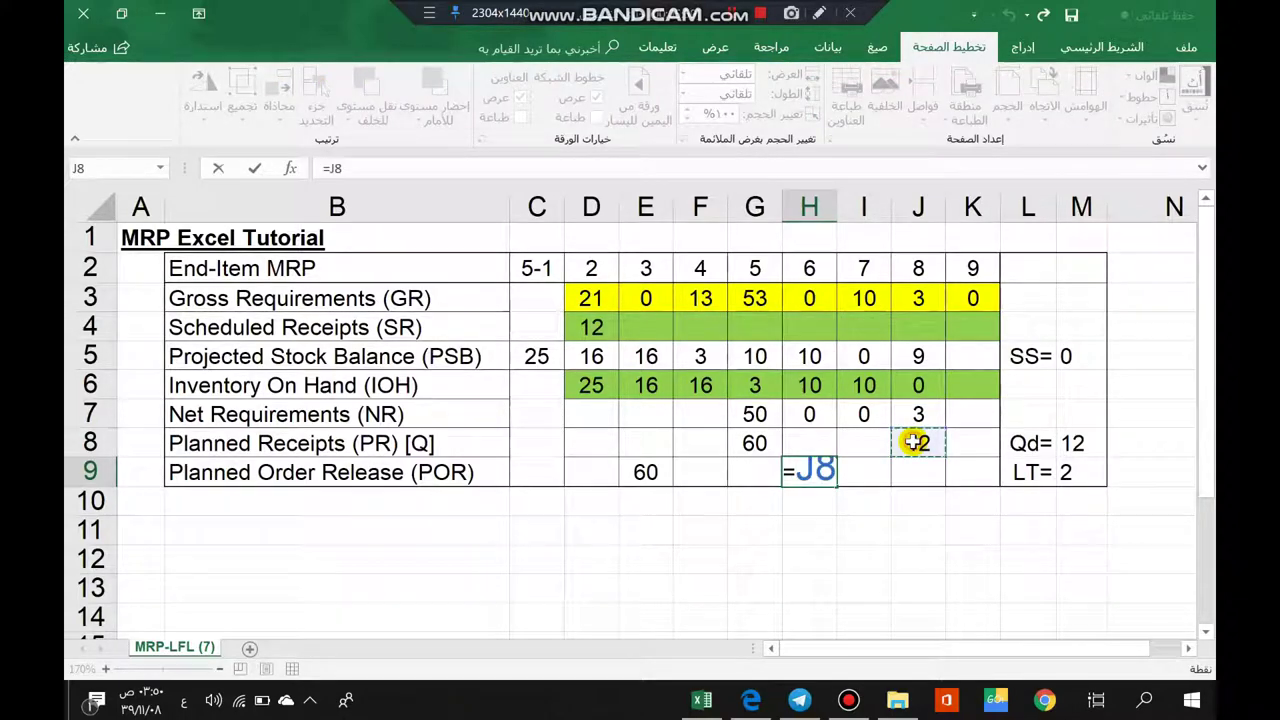
pyautogui.press('Return')
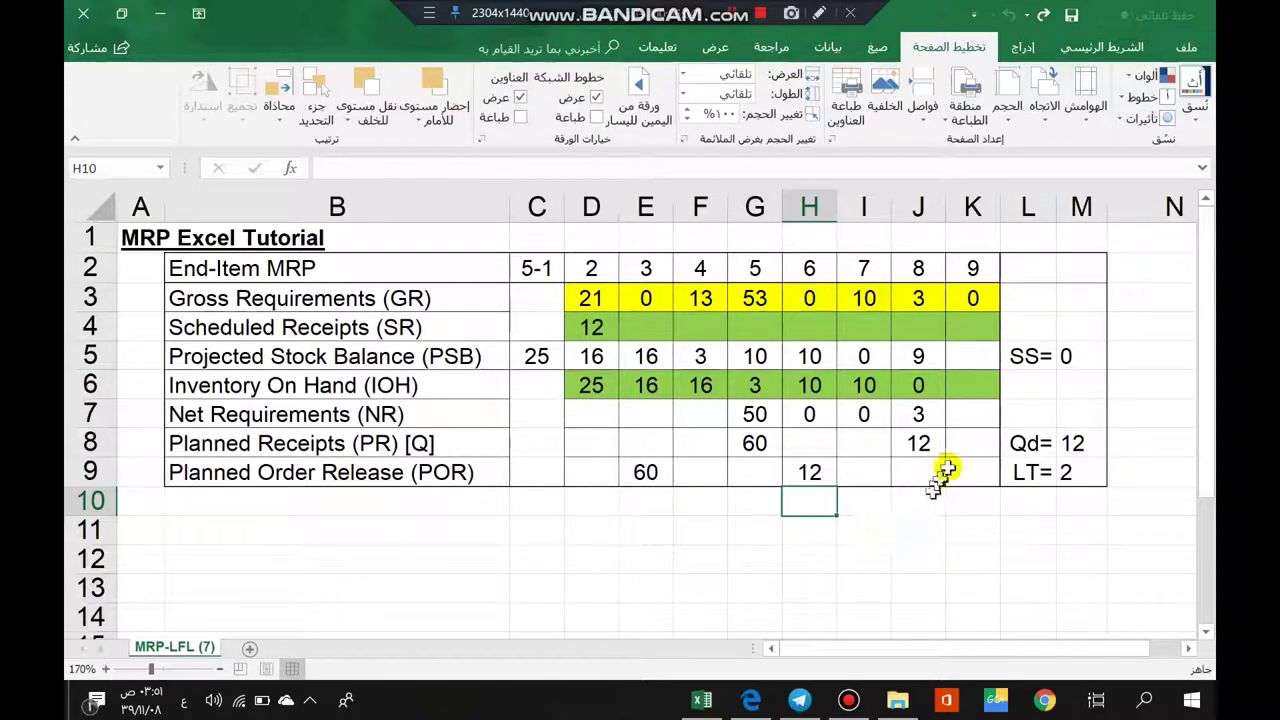
# Step: Fill the week 8 Projected Stock Balance and Inventory On Hand formulas from J5 and J6 into week 9
pyautogui.click(922, 410)
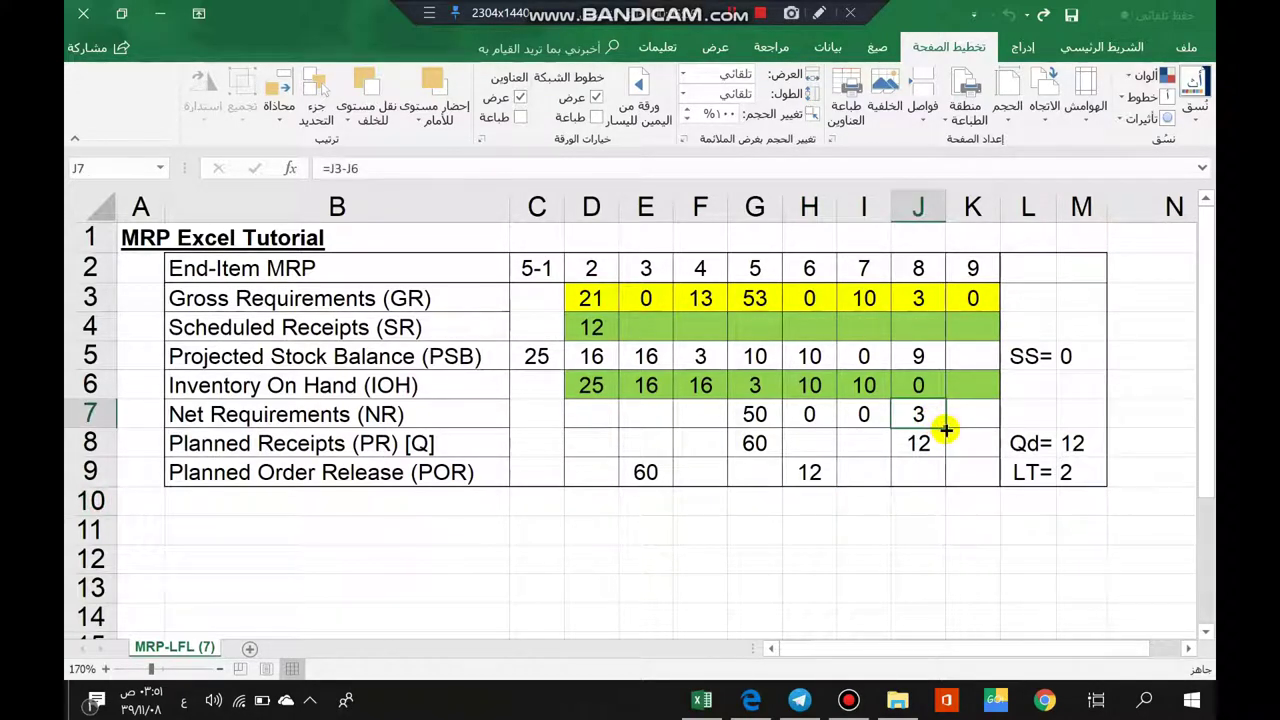
pyautogui.click(942, 364)
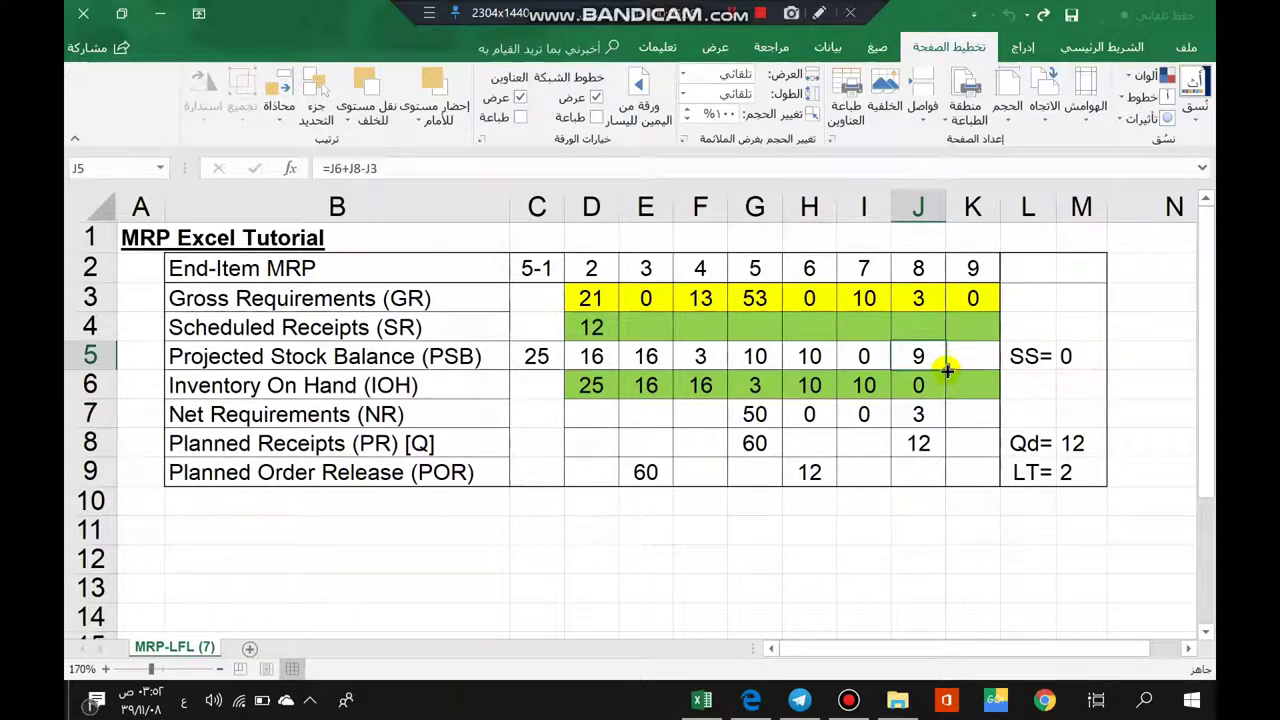
pyautogui.moveTo(947, 370)
pyautogui.mouseDown()
pyautogui.moveTo(985, 371)
pyautogui.moveTo(970, 374)
pyautogui.mouseUp()
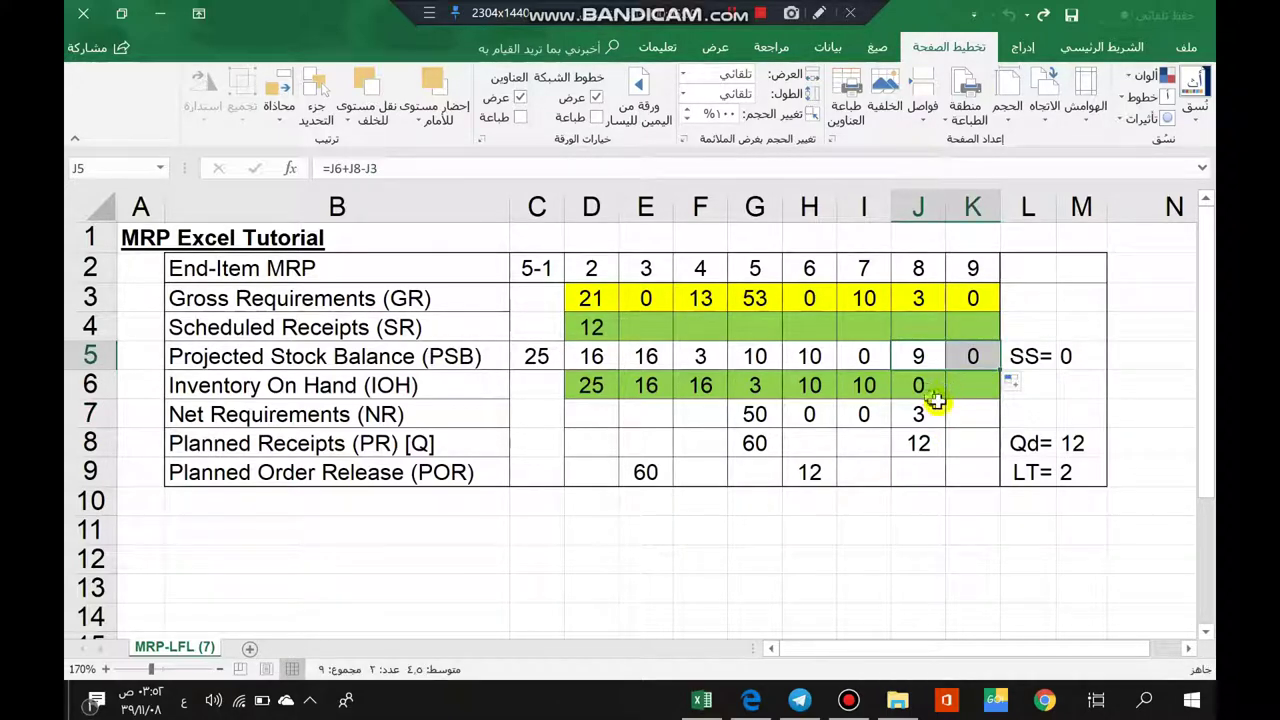
pyautogui.click(936, 403)
pyautogui.click(938, 389)
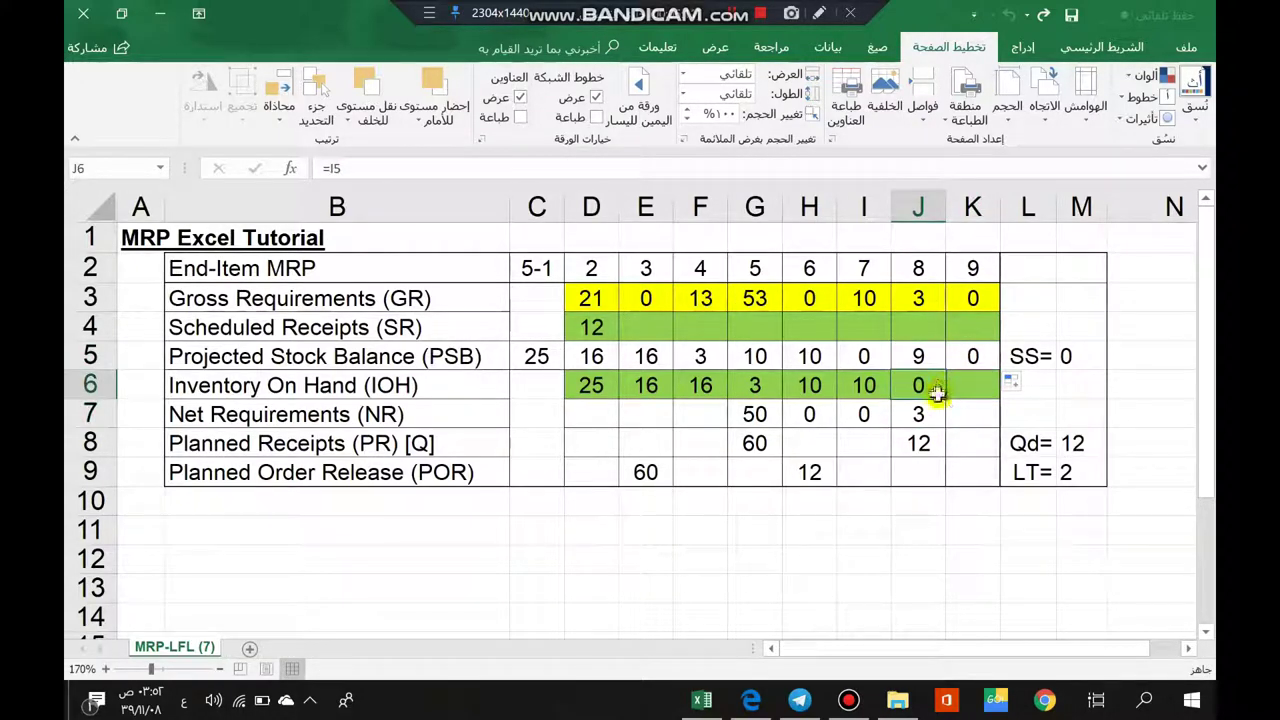
pyautogui.moveTo(936, 392); pyautogui.dragTo(963, 429)
# Step: Try filling the week 8 Net Requirements and Planned Receipts formulas from J7 and J8 into week 9
pyautogui.click(932, 418)
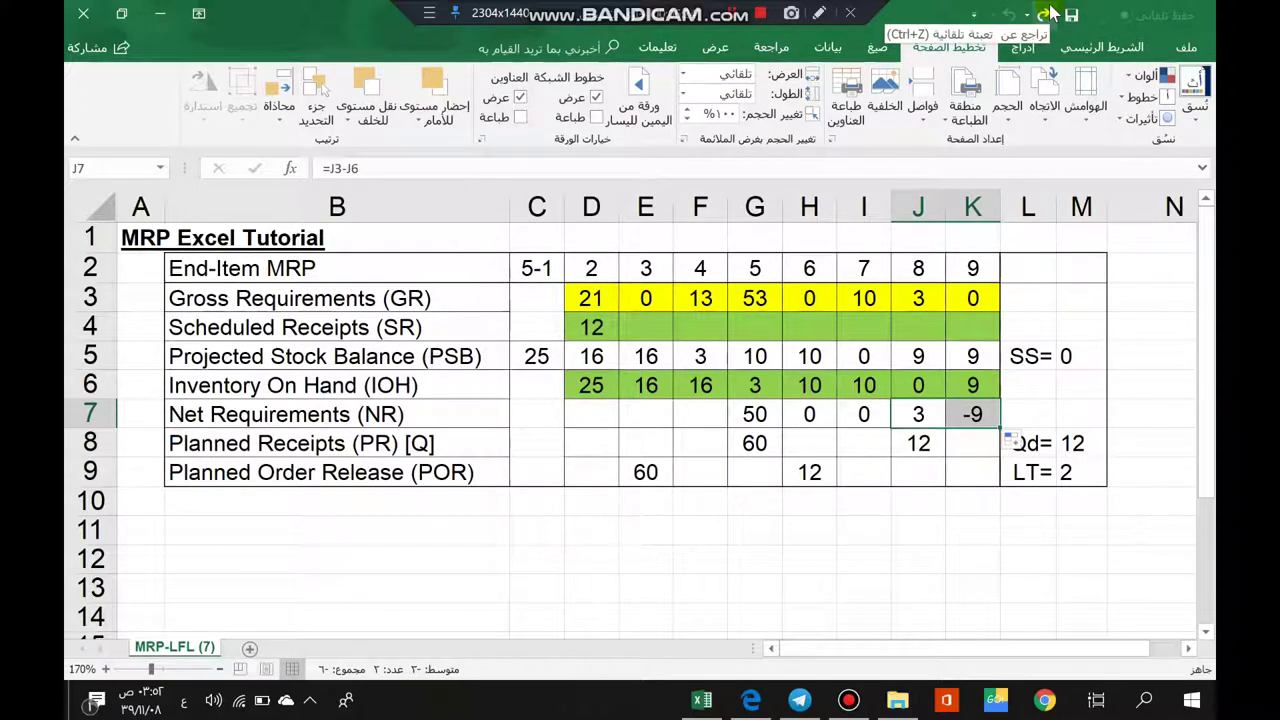
pyautogui.click(926, 442)
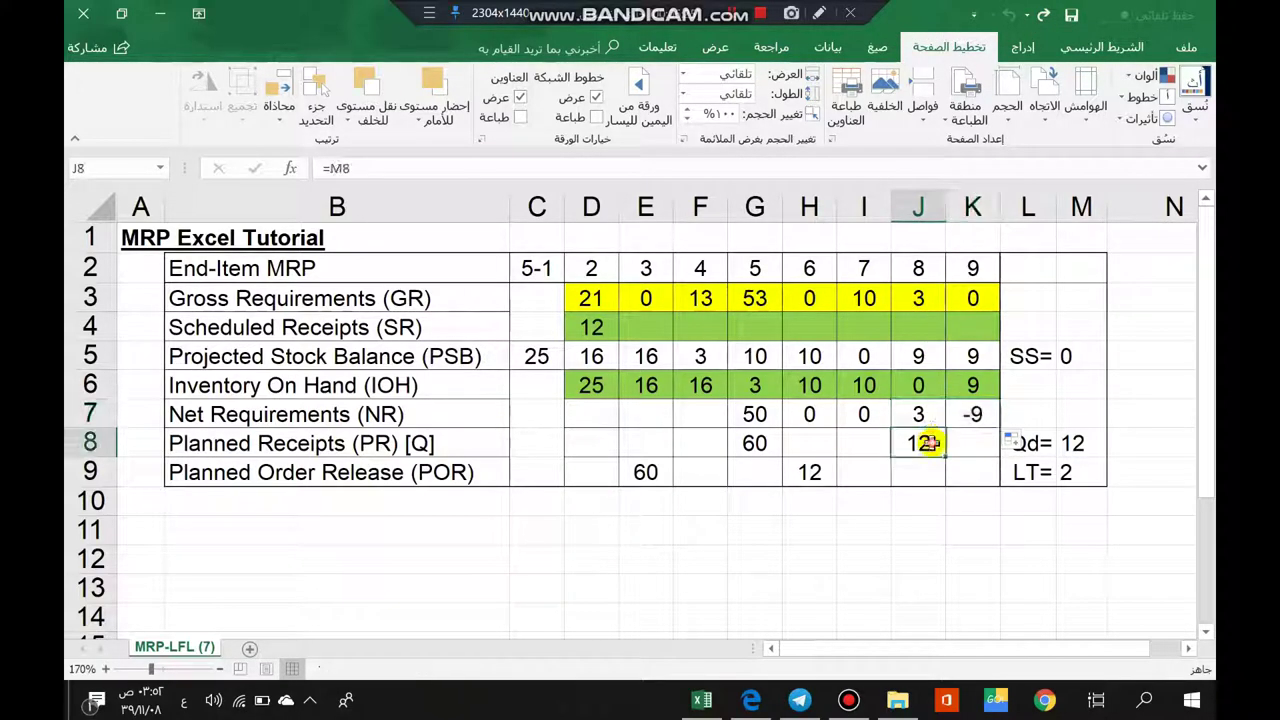
pyautogui.moveTo(948, 458); pyautogui.dragTo(991, 454)
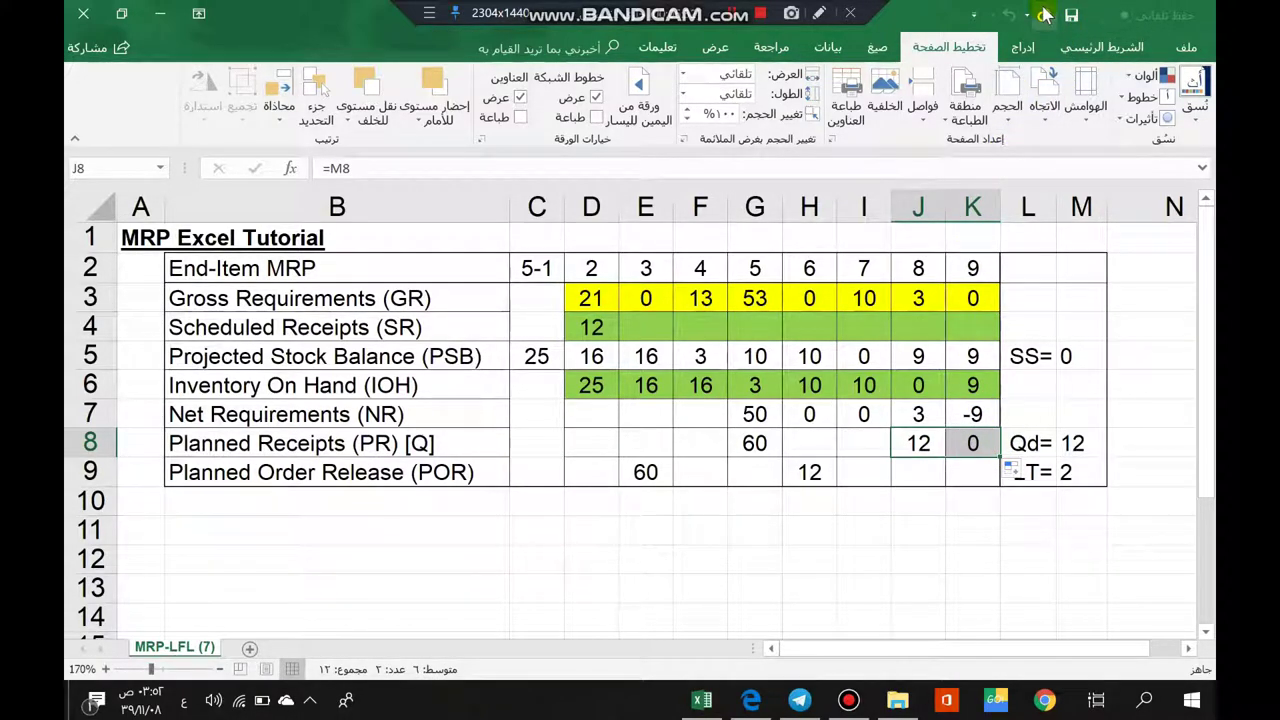
# Step: Clear the week 9 Net Requirements and Planned Receipts cells, K7 and K8
pyautogui.click(987, 420)
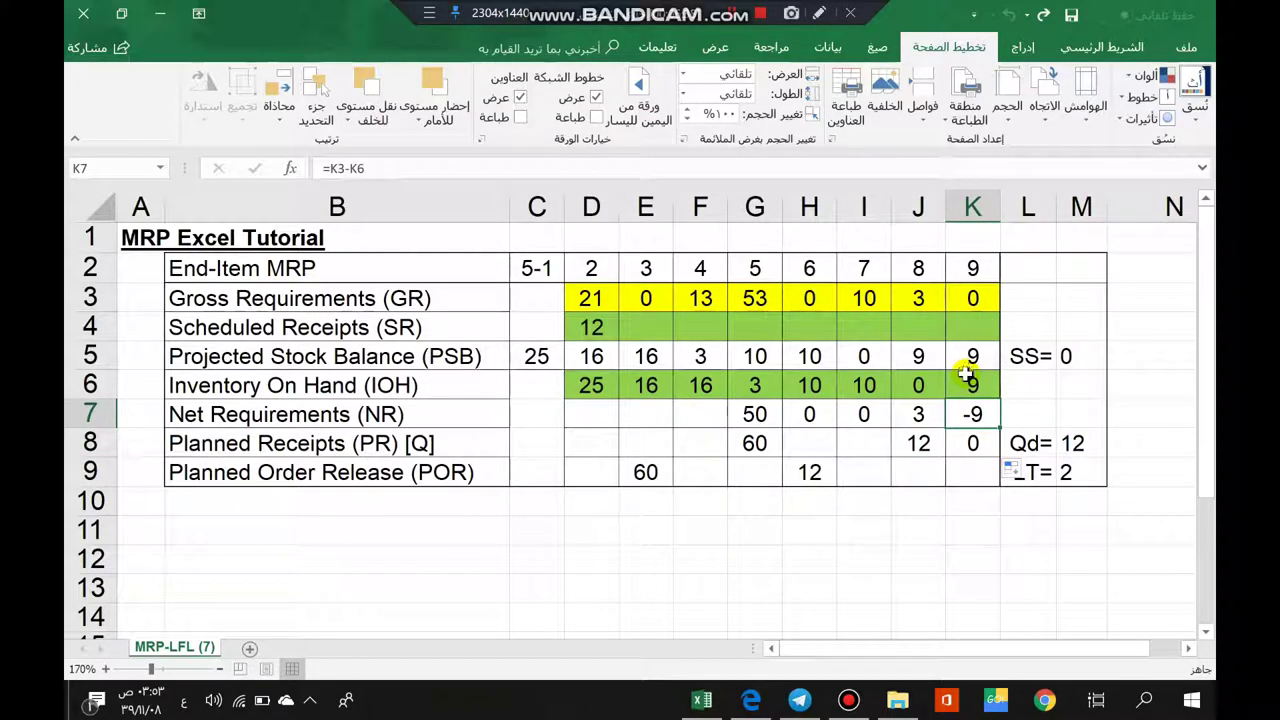
pyautogui.press('Delete')
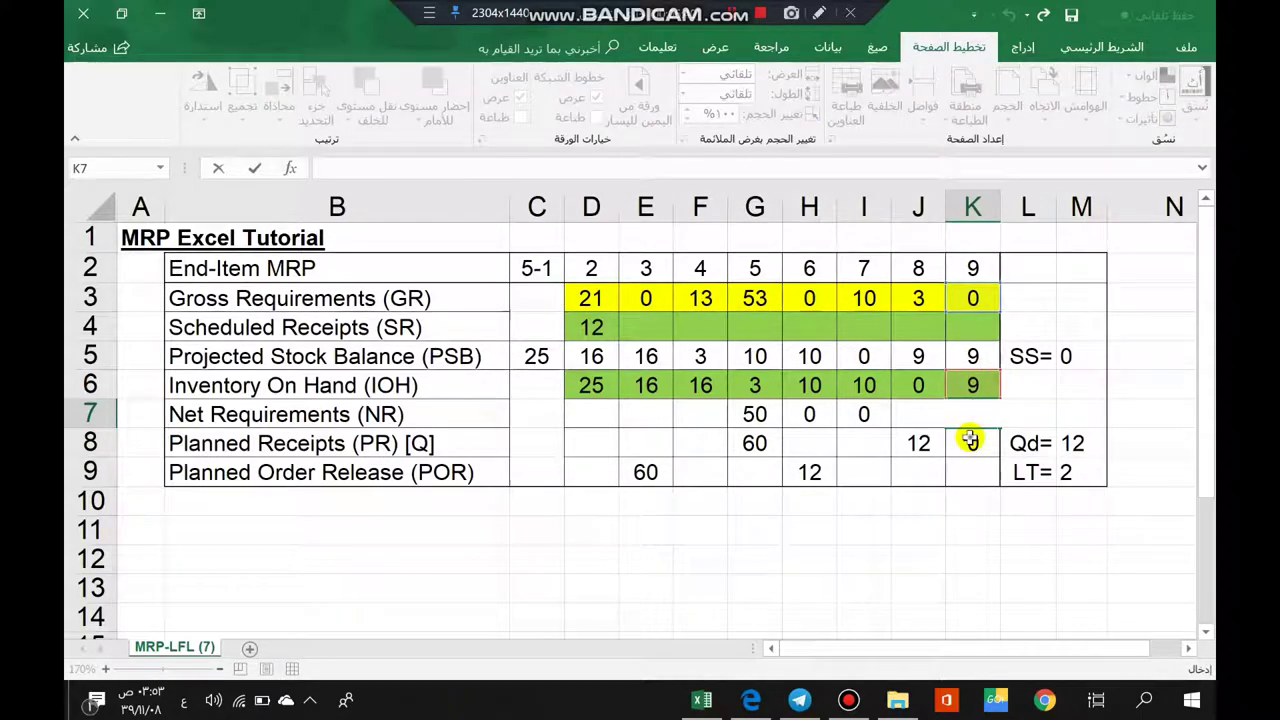
pyautogui.click(970, 440)
pyautogui.press('Delete')
pyautogui.click(923, 466)
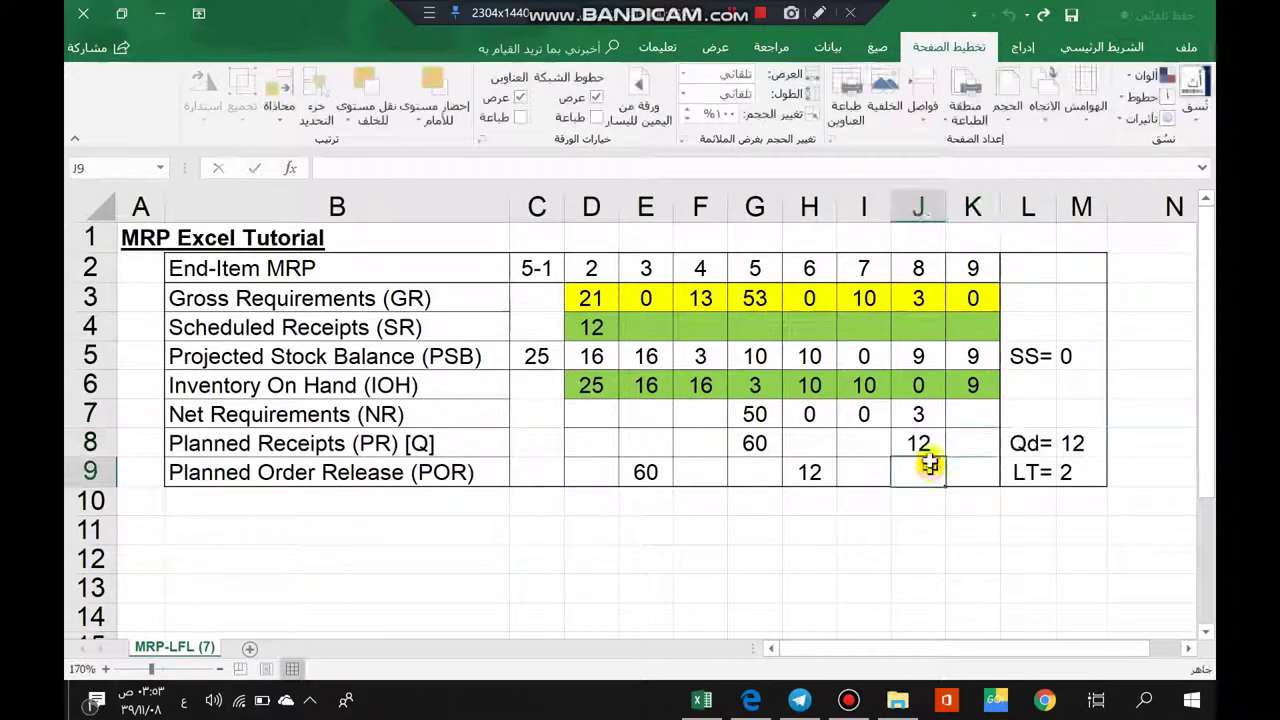